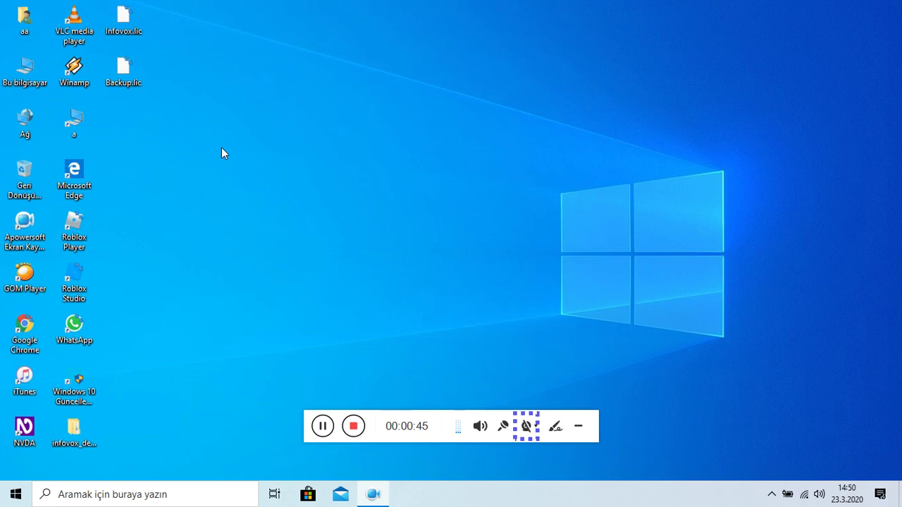
Open the NVDA settings from the Tercihler options and show the Konuşma category
{"action": "key", "text": "insert+n"}
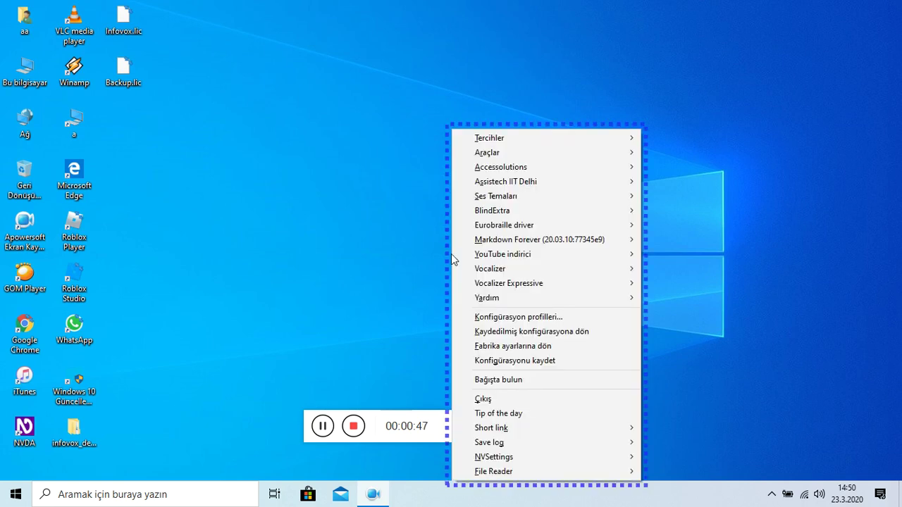
{"action": "key", "text": "Right"}
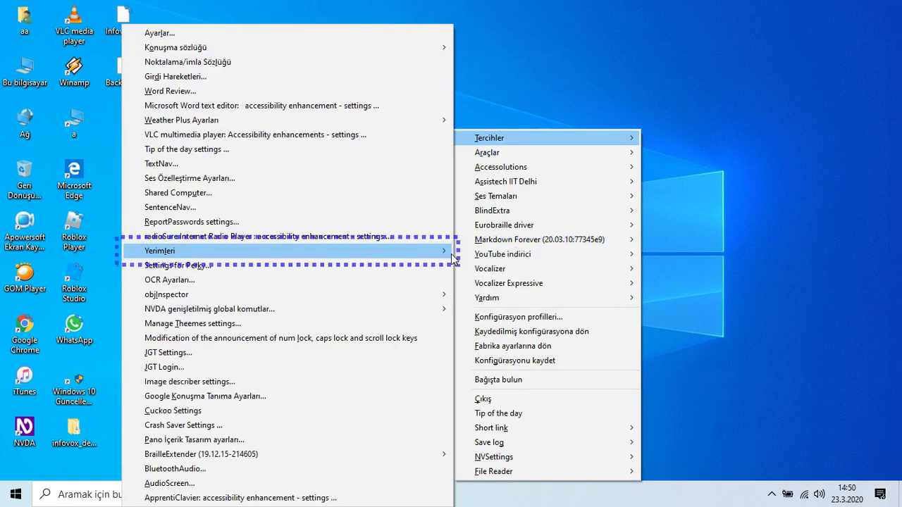
{"action": "key", "text": "Left"}
{"action": "key", "text": "Right"}
{"action": "key", "text": "Return"}
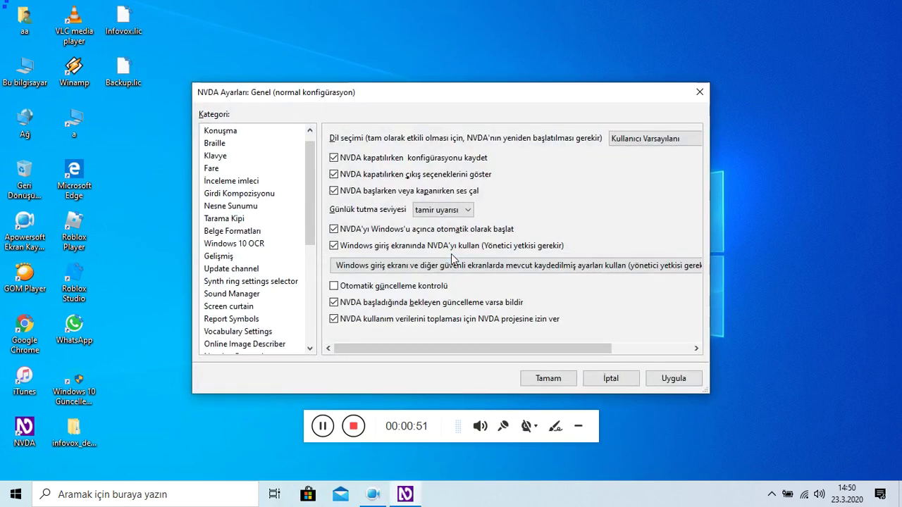
{"action": "key", "text": "Down"}
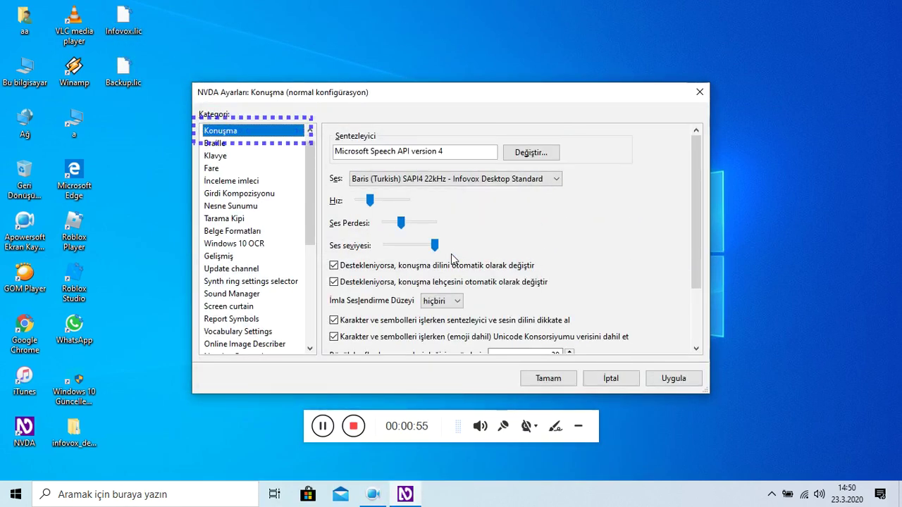
Set the speech voice to Ceren (Turkish) SAPI4 22kHz - Infovox Desktop Standard and accept the settings
{"action": "key", "text": "Tab"}
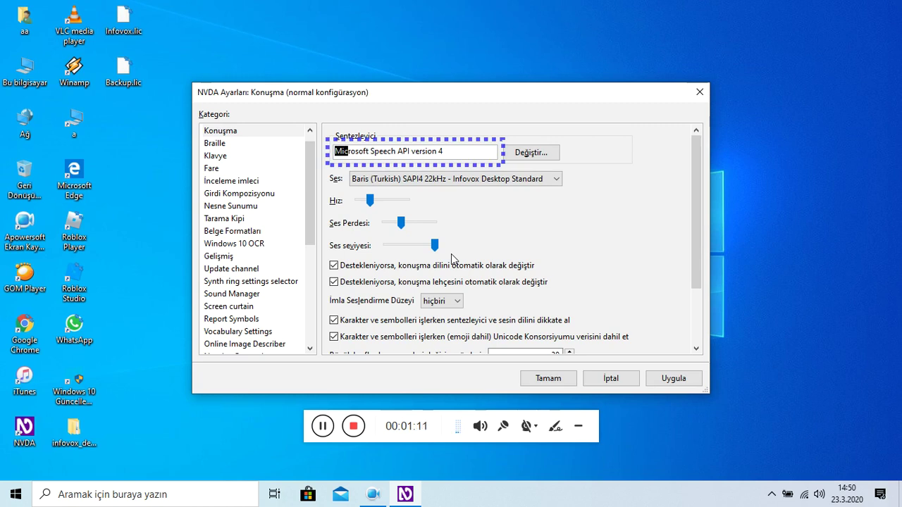
{"action": "key", "text": "Tab"}
{"action": "key", "text": "Tab"}
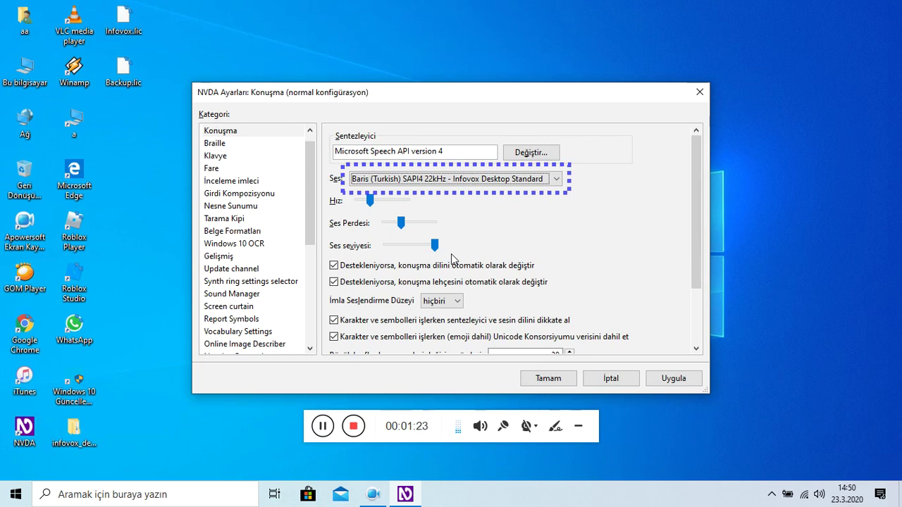
{"action": "key", "text": "Down"}
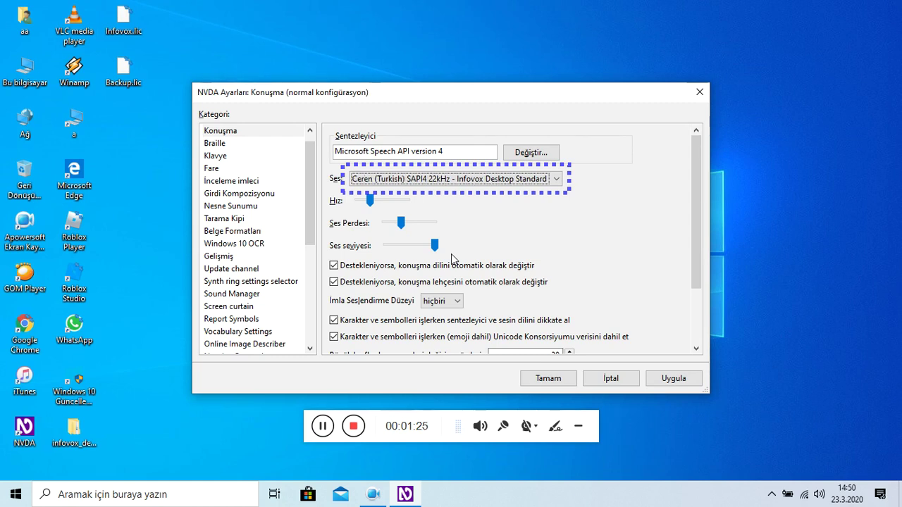
{"action": "key", "text": "Tab"}
{"action": "key", "text": "Return"}
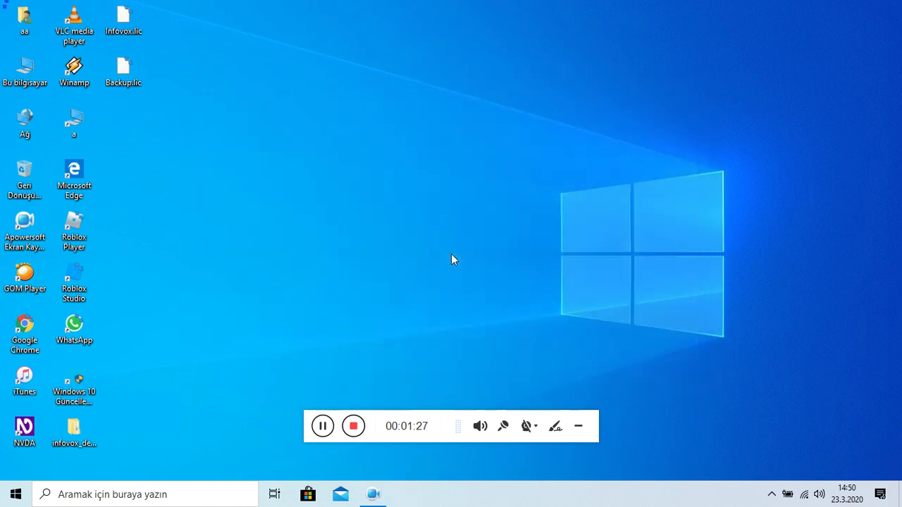
Reopen the NVDA settings at the Konuşma category
{"action": "key", "text": "Insert+n"}
{"action": "key", "text": "Down"}
{"action": "key", "text": "Right"}
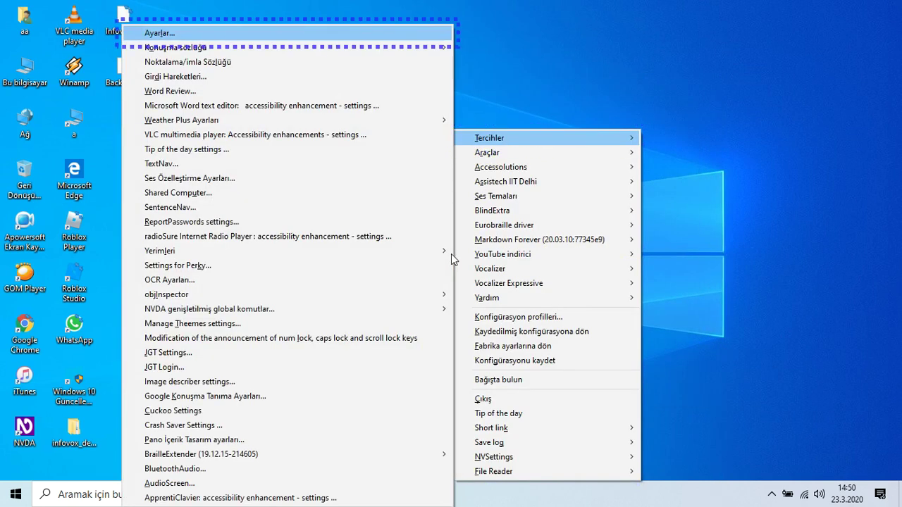
{"action": "key", "text": "Return"}
{"action": "key", "text": "Down"}
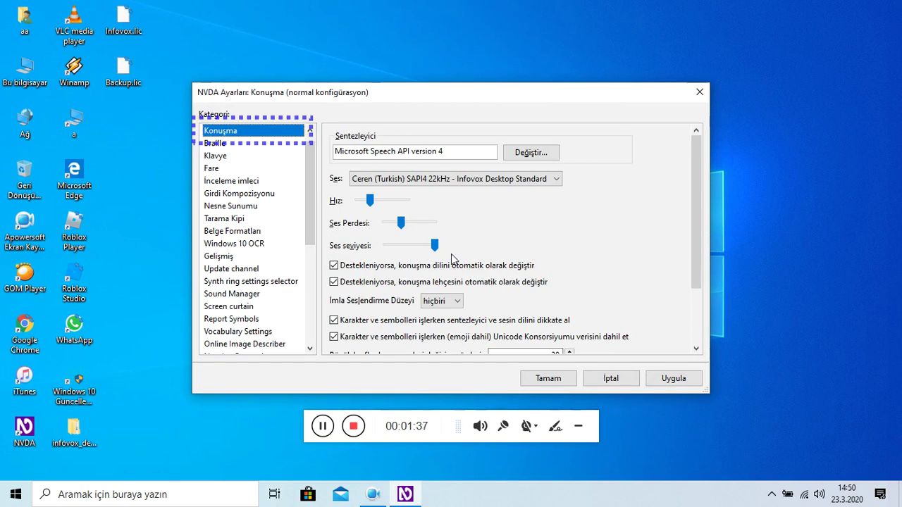
Review the Konuşma options in order, from the synthesizer, voice, rate, pitch and volume through to the capital letter settings
{"action": "key", "text": "Tab"}
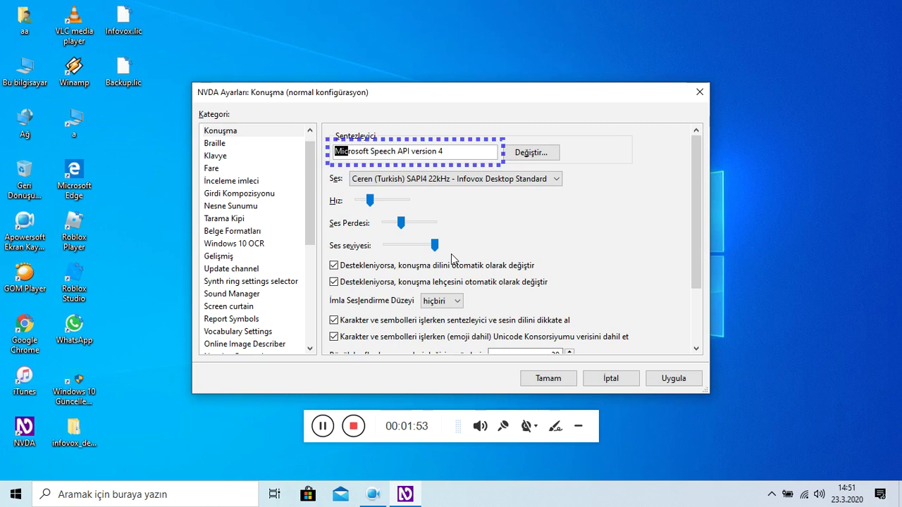
{"action": "key", "text": "Tab"}
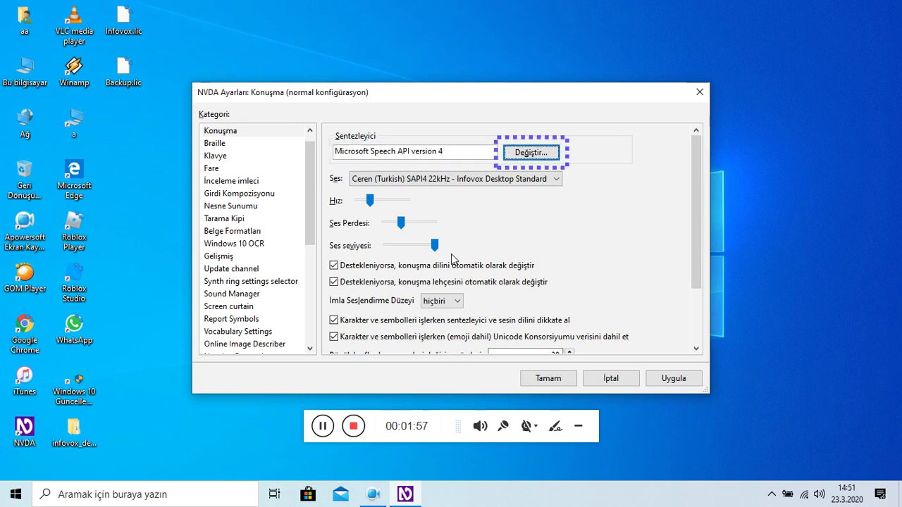
{"action": "key", "text": "Tab"}
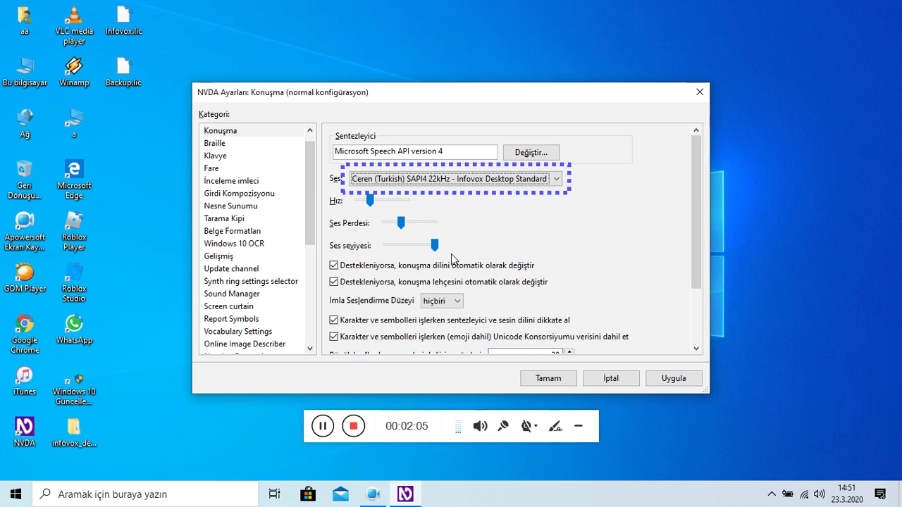
{"action": "key", "text": "Tab"}
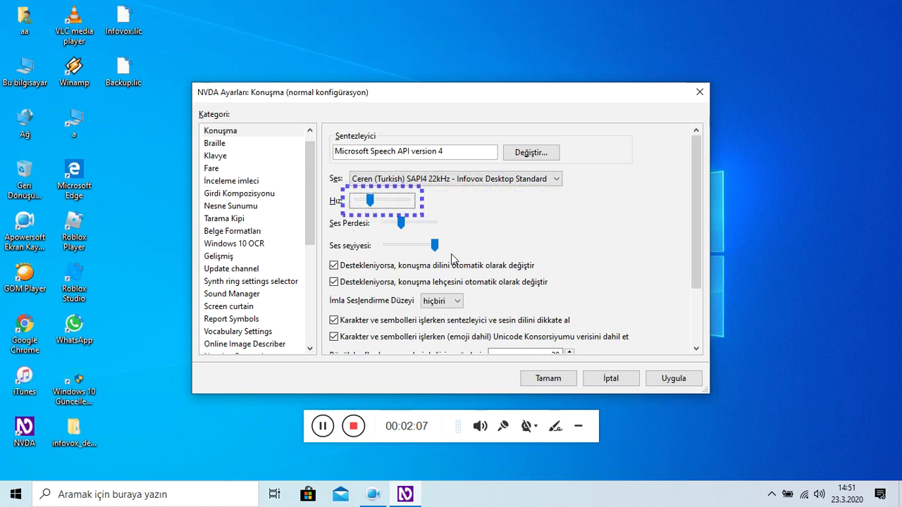
{"action": "key", "text": "Tab"}
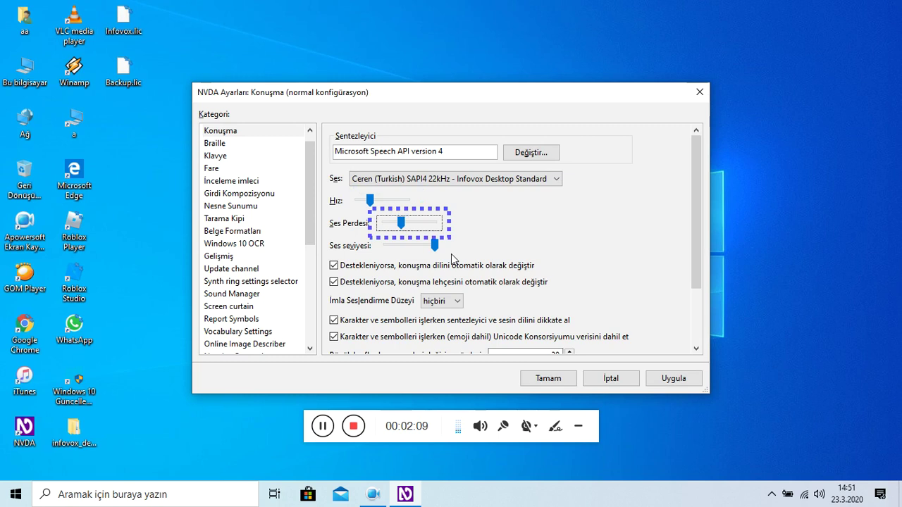
{"action": "key", "text": "Tab"}
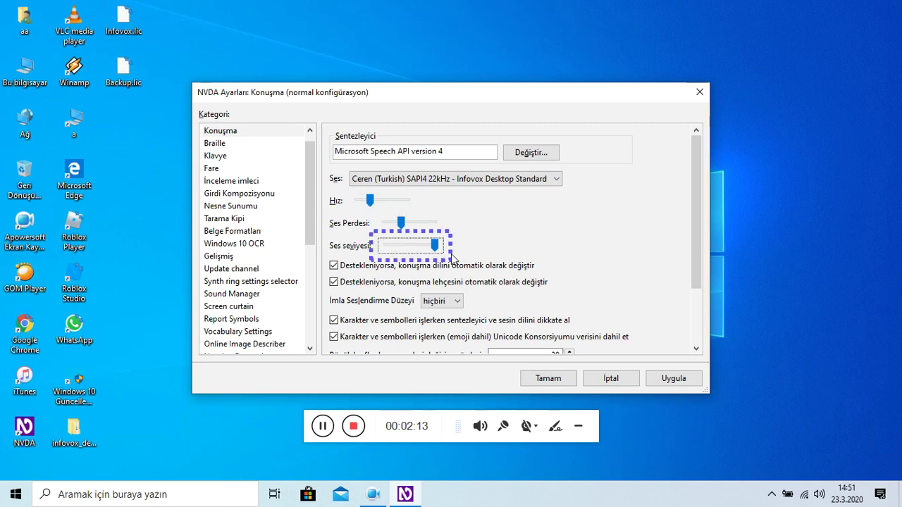
{"action": "key", "text": "Tab"}
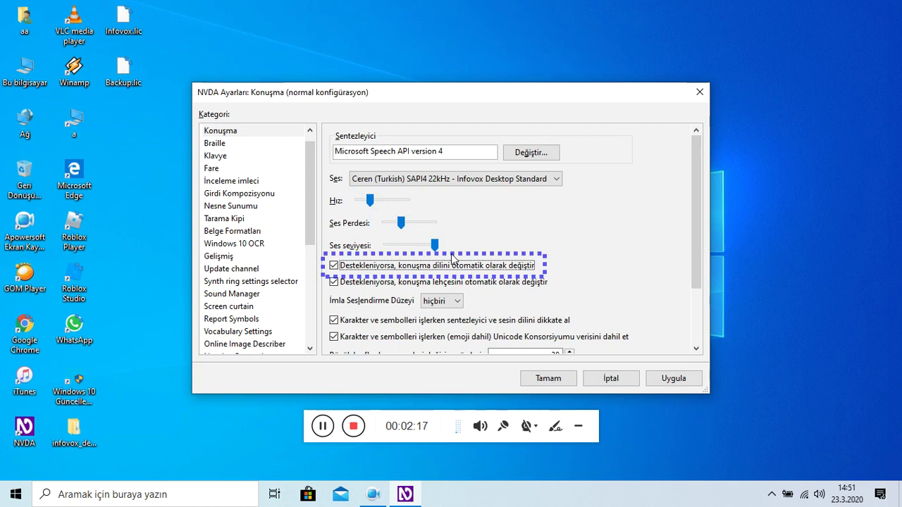
{"action": "key", "text": "Tab"}
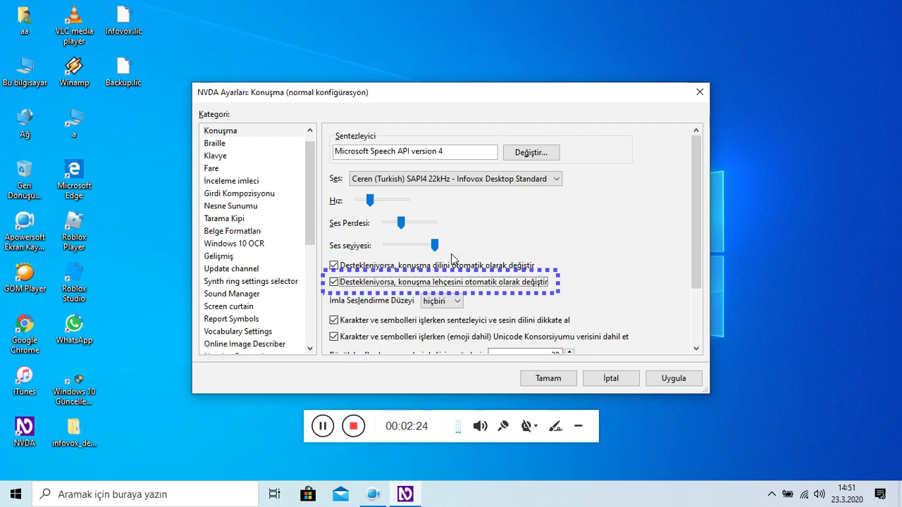
{"action": "key", "text": "Tab"}
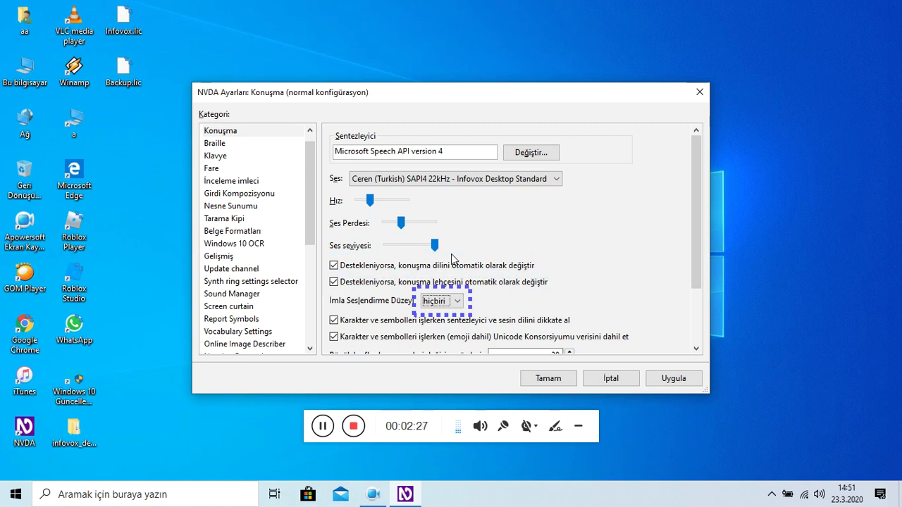
{"action": "key", "text": "Tab"}
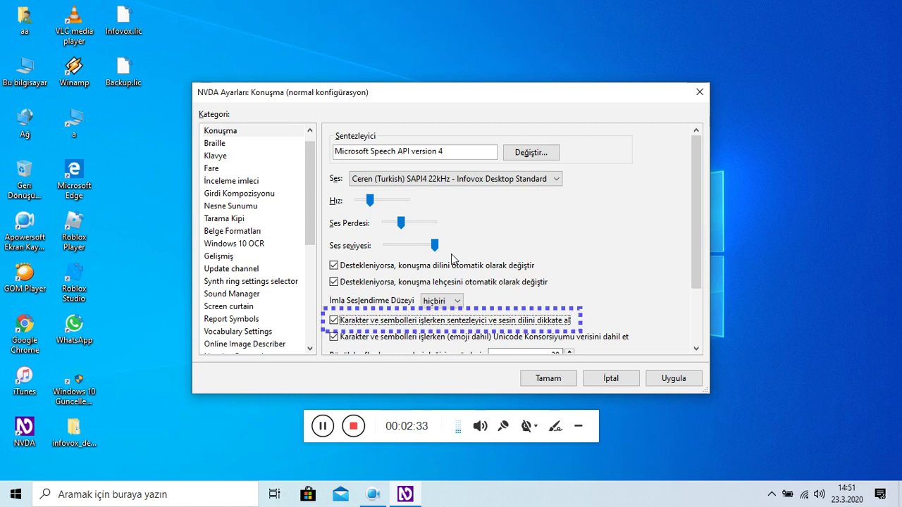
{"action": "key", "text": "Tab"}
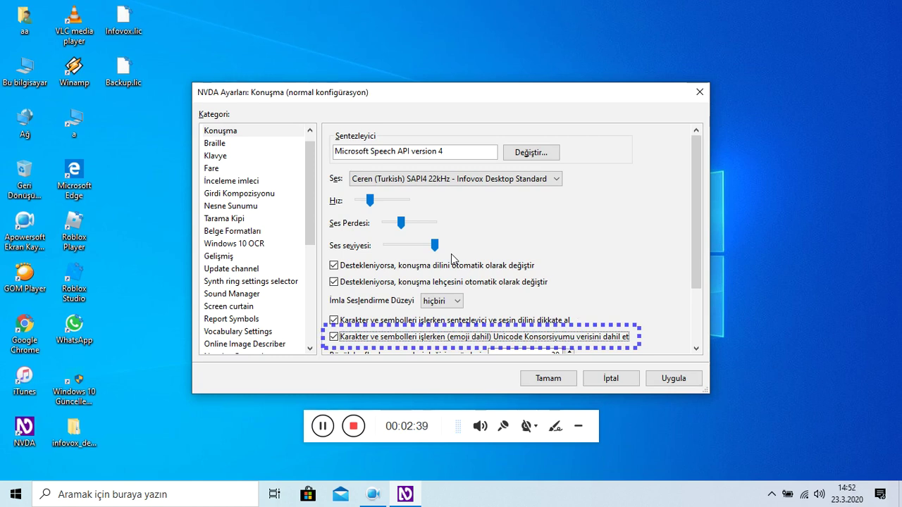
{"action": "key", "text": "Tab"}
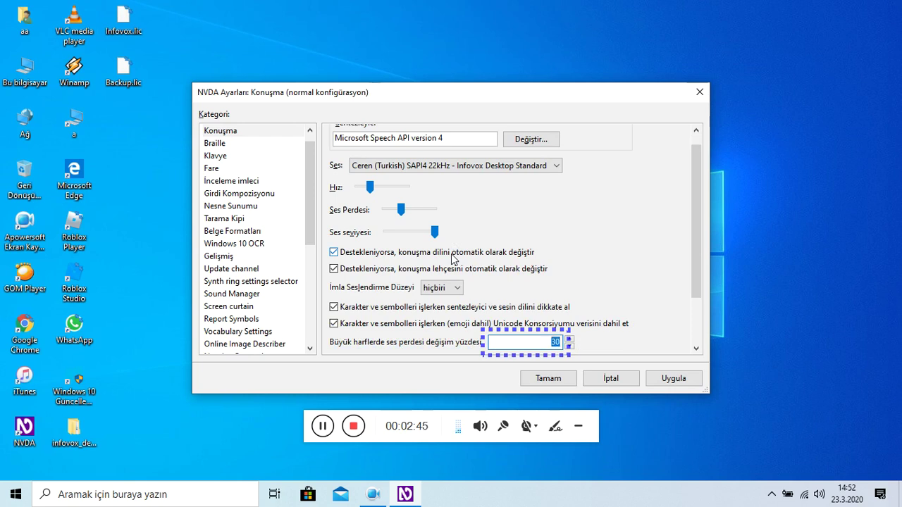
{"action": "key", "text": "Tab"}
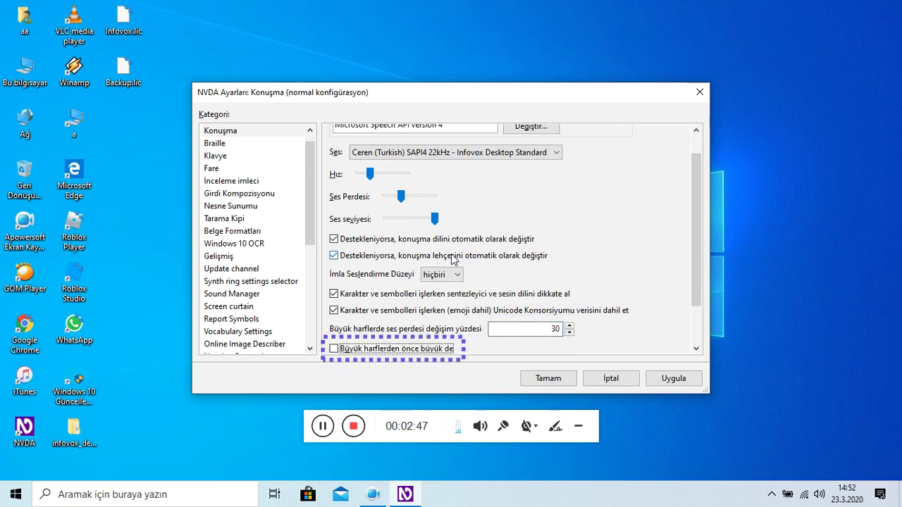
Enable "Büyük harflerde bip sesi çıkar" in the speech settings and accept the changes
{"action": "key", "text": "Tab"}
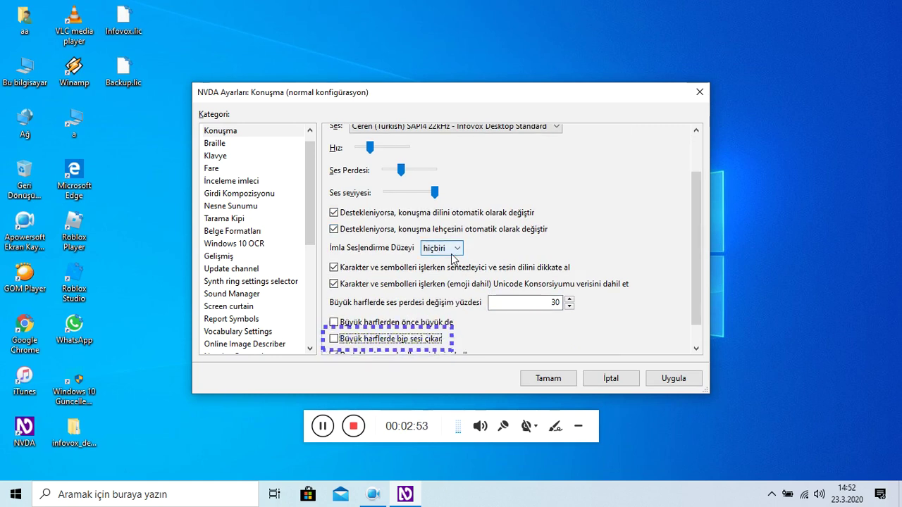
{"action": "key", "text": "space"}
{"action": "key", "text": "Tab"}
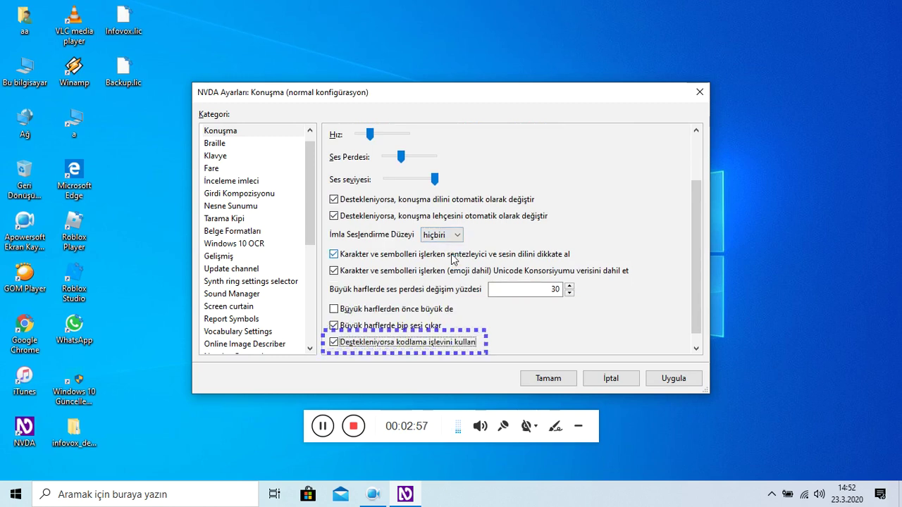
{"action": "key", "text": "Tab"}
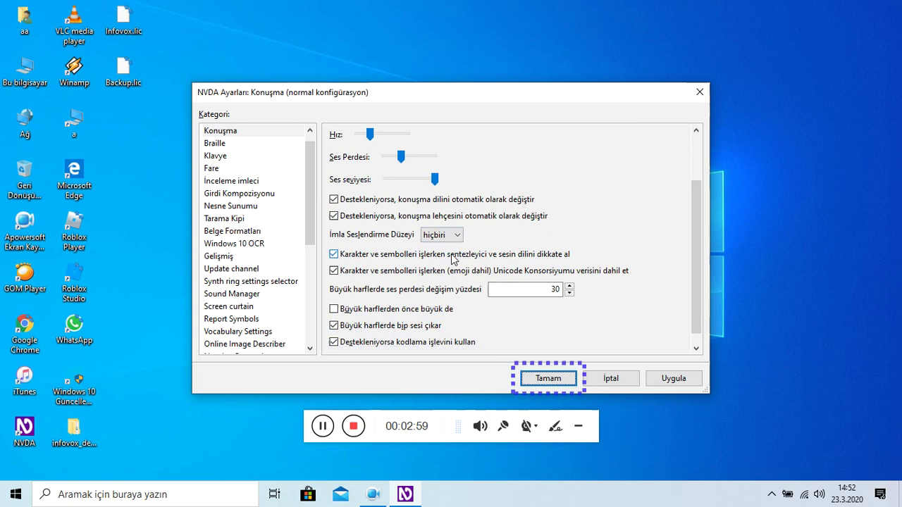
{"action": "key", "text": "Return"}
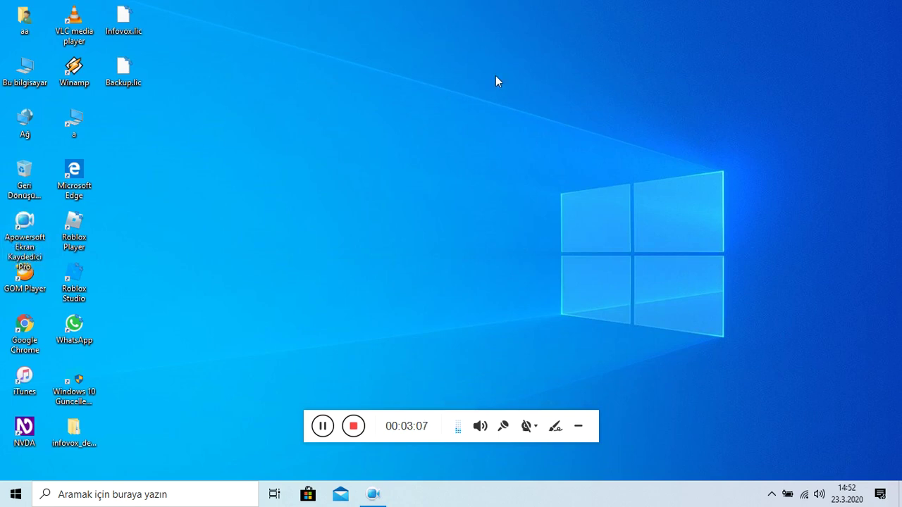
Locate the Infovox.lic and Backup.lic files on the desktop
{"action": "key", "text": "Right"}
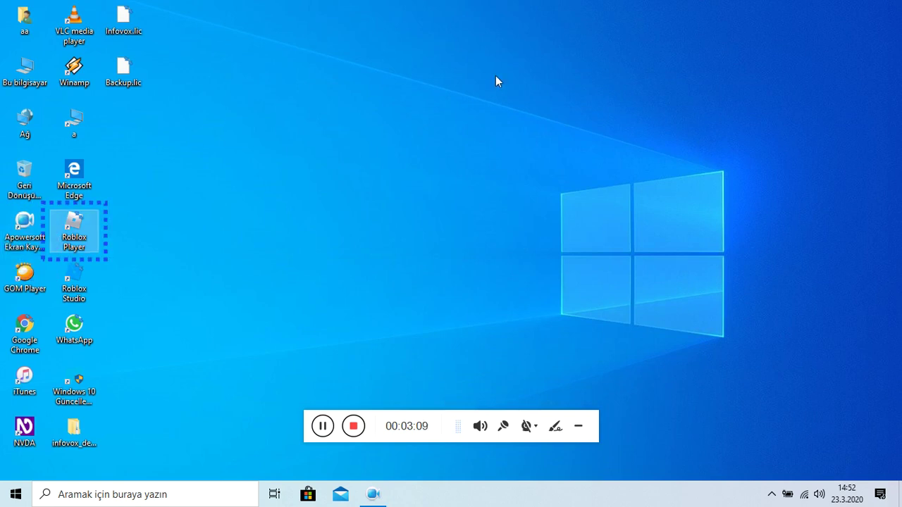
{"action": "key", "text": "Up"}
{"action": "key", "text": "Up"}
{"action": "key", "text": "Up"}
{"action": "key", "text": "Up"}
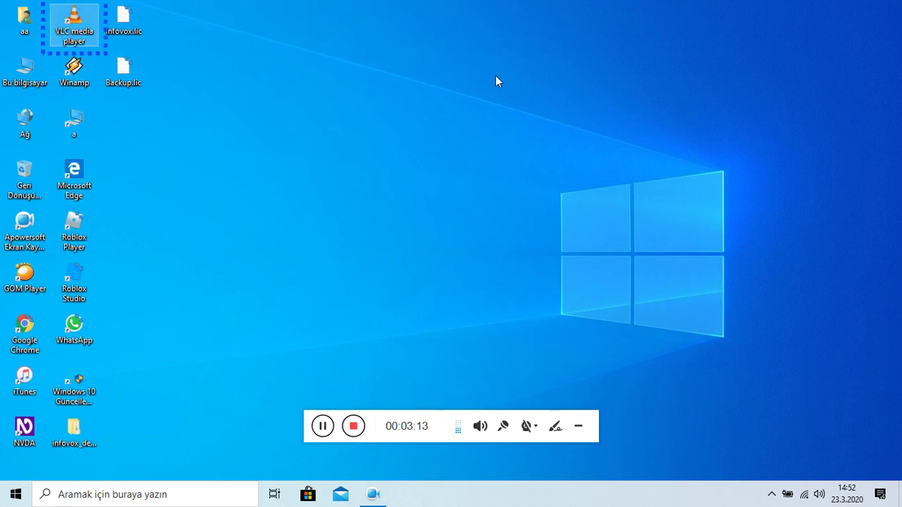
{"action": "key", "text": "Right"}
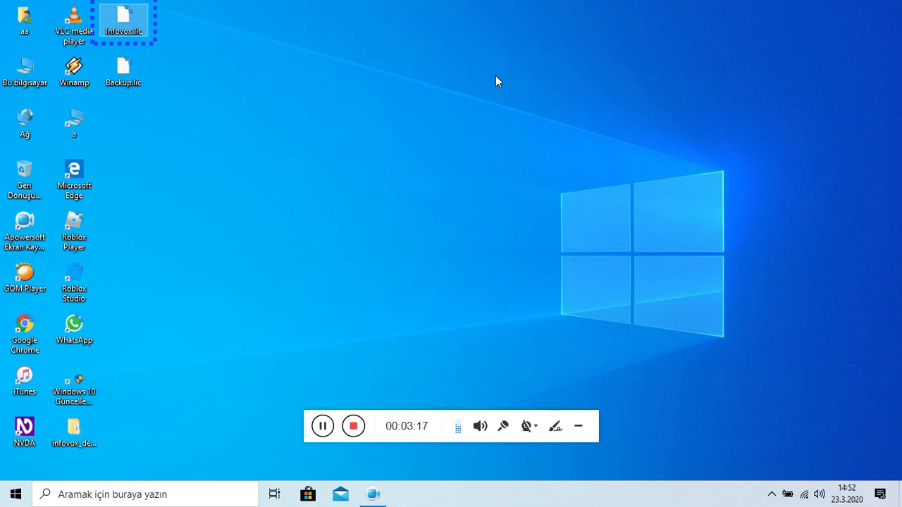
{"action": "key", "text": "Down"}
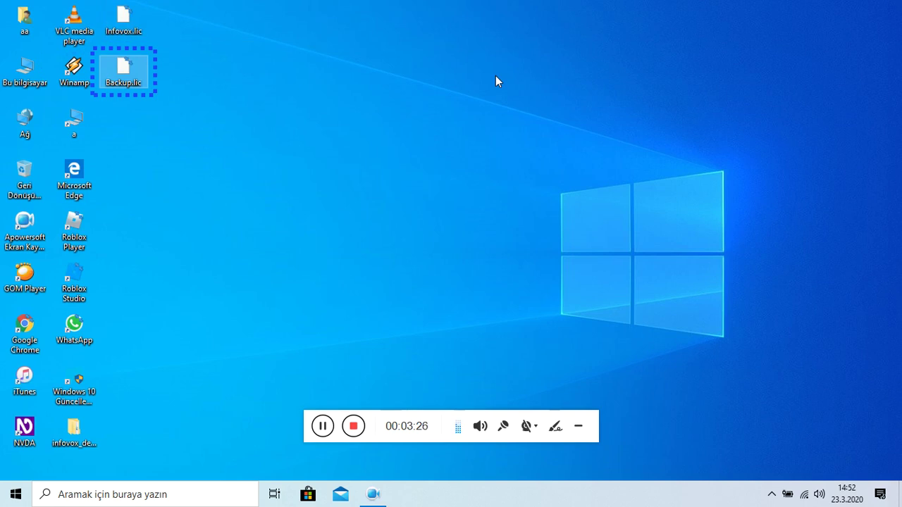
Open the Windows (C:) drive through Bu bilgisayar and move into its folder list
{"action": "key", "text": "b"}
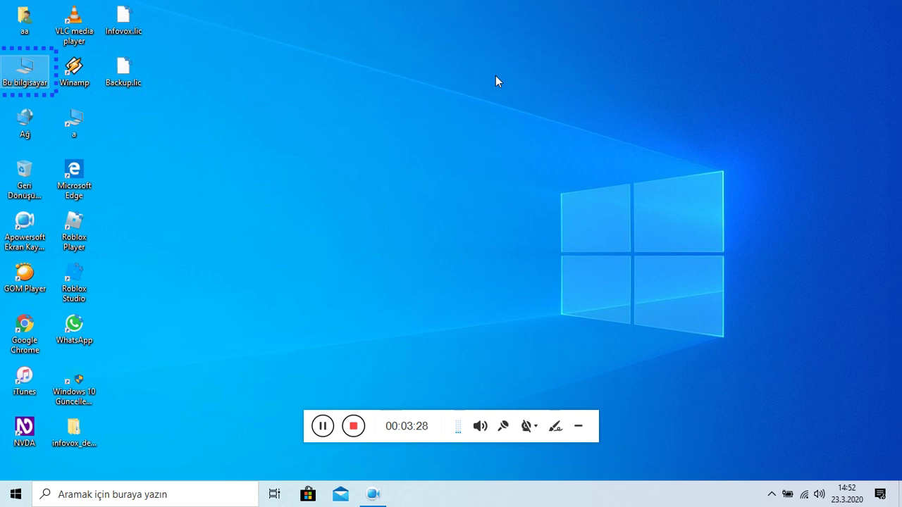
{"action": "key", "text": "Return"}
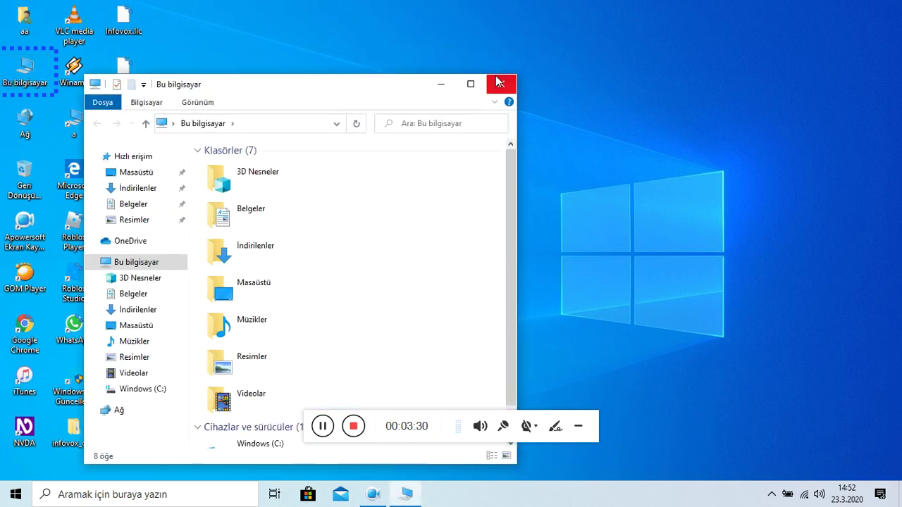
{"action": "key", "text": "Down"}
{"action": "key", "text": "Down"}
{"action": "key", "text": "Down"}
{"action": "key", "text": "Down"}
{"action": "key", "text": "Down"}
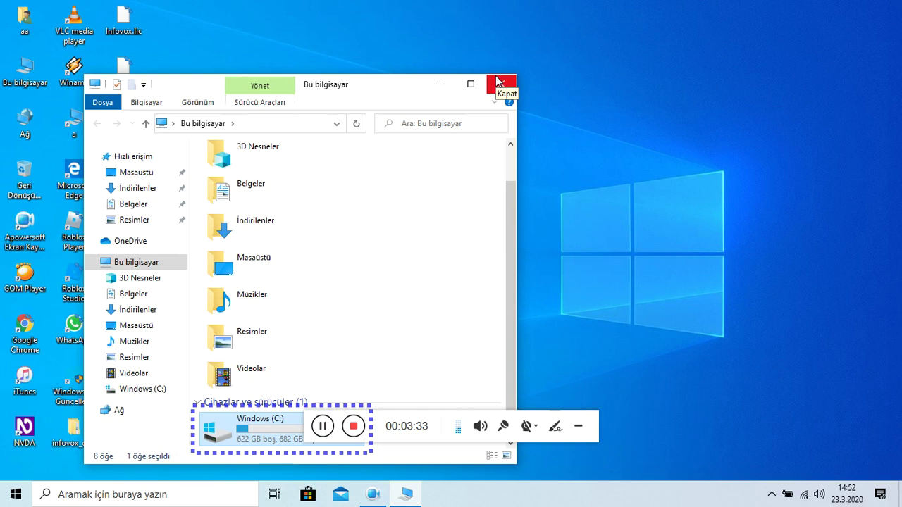
{"action": "key", "text": "Return"}
{"action": "key", "text": "Down"}
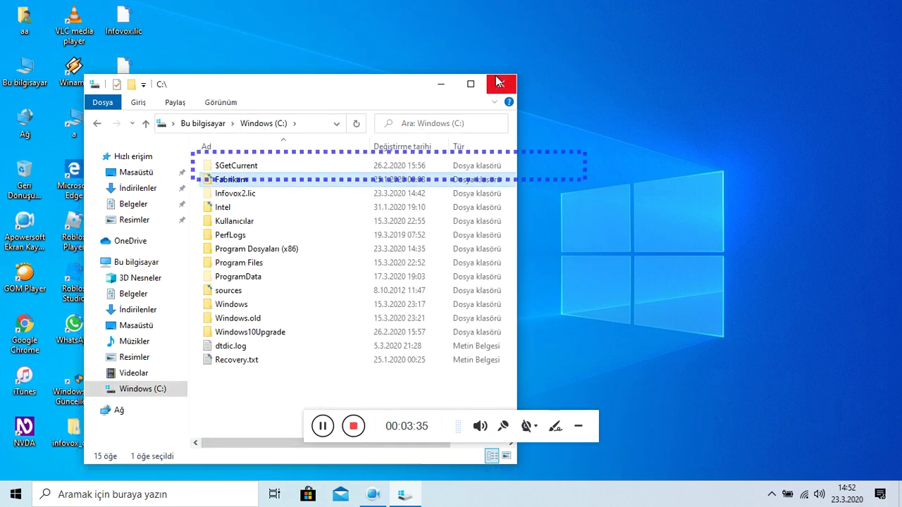
Locate the Infovox2.lic folder on the C: drive and select it
{"action": "key", "text": "Down"}
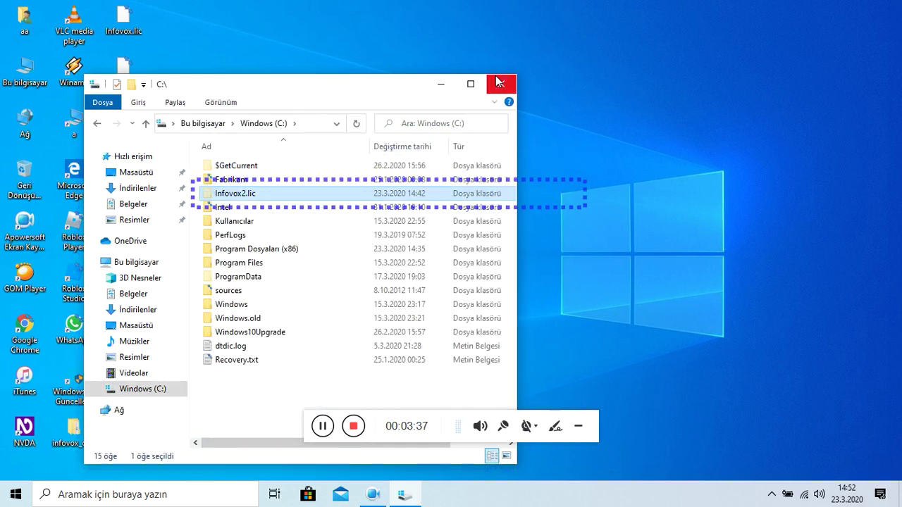
{"action": "key", "text": "Down"}
{"action": "key", "text": "Up"}
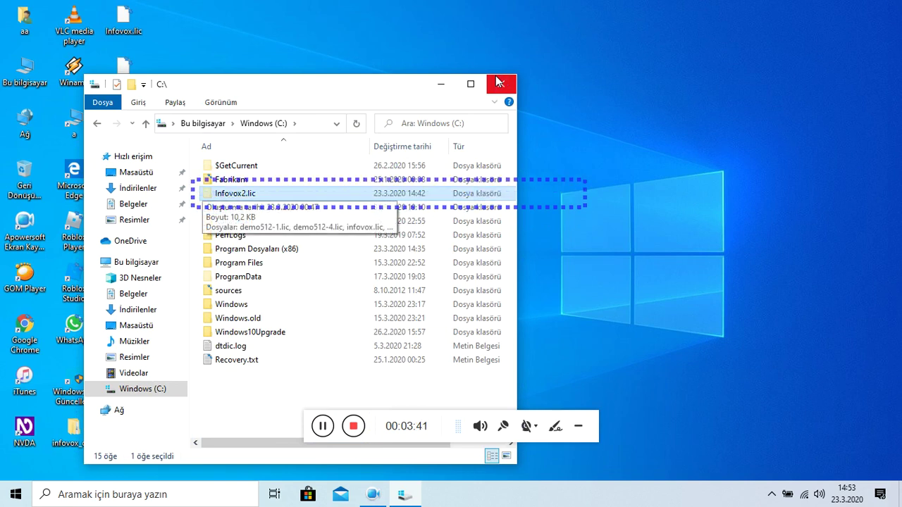
Find the Program Dosyaları (x86) folder on the C: drive and open it
{"action": "key", "text": "Down"}
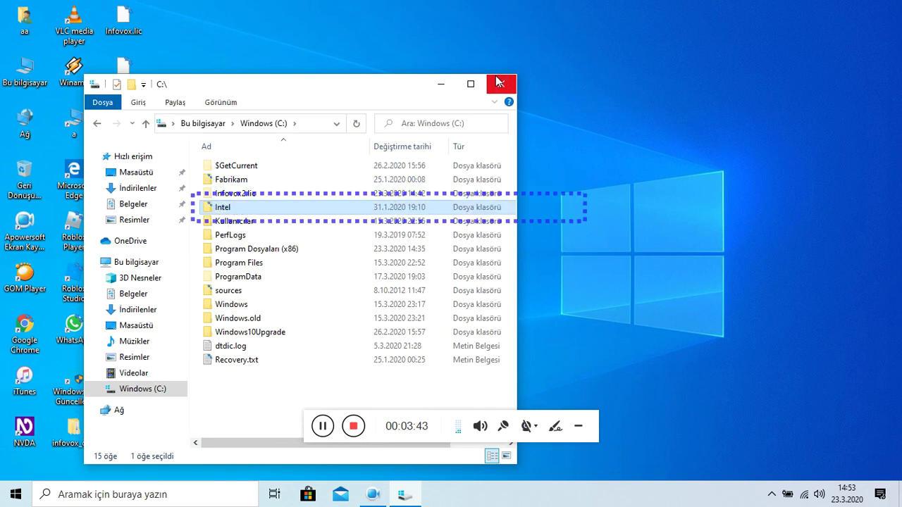
{"action": "key", "text": "Down"}
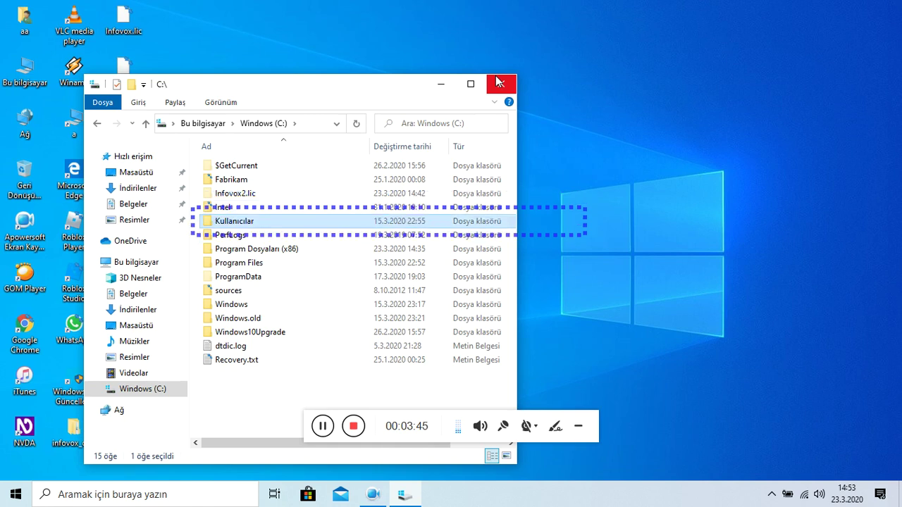
{"action": "key", "text": "Down"}
{"action": "key", "text": "Down"}
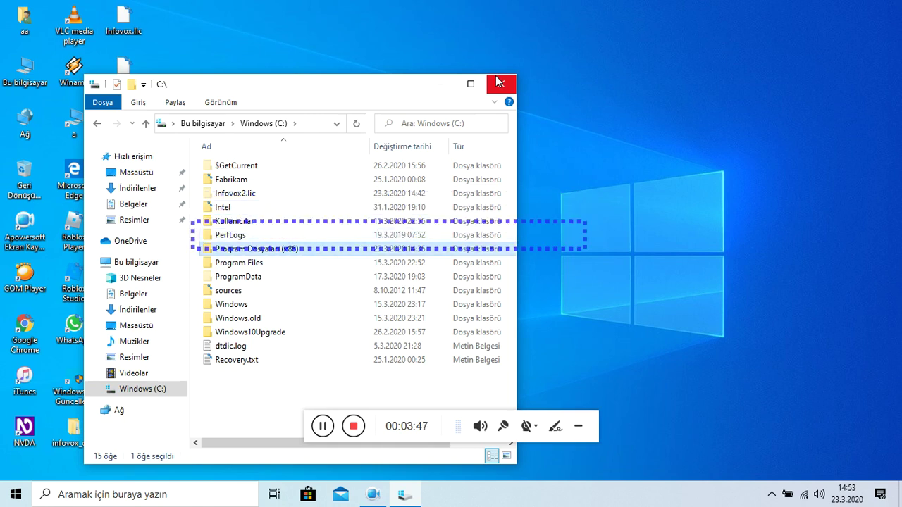
{"action": "key", "text": "Down"}
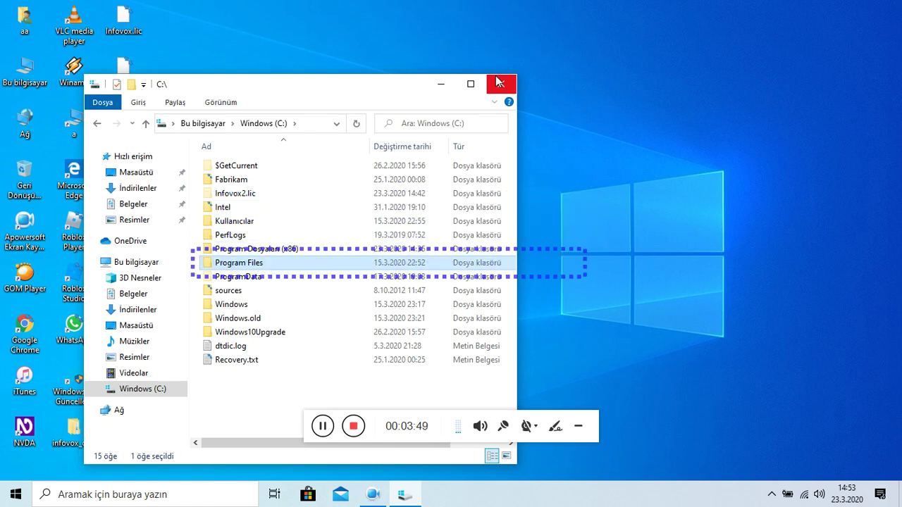
{"action": "key", "text": "Up"}
{"action": "key", "text": "Return"}
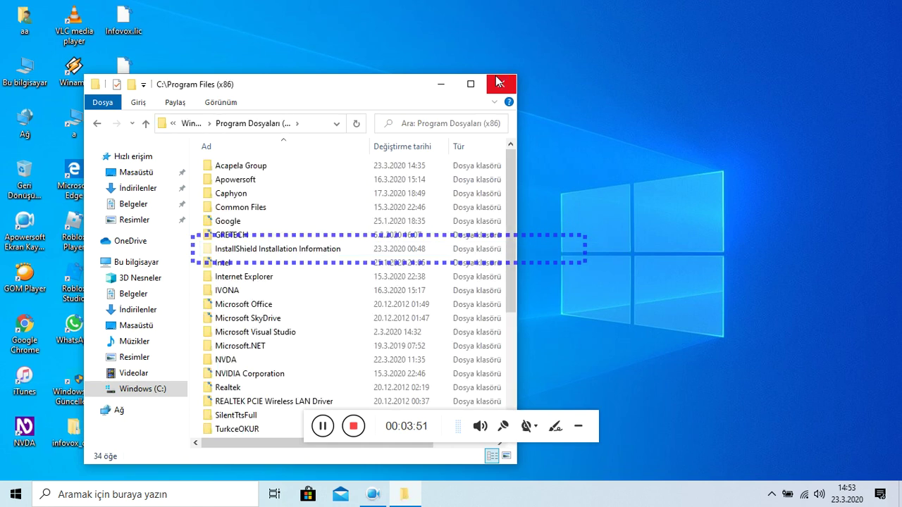
Open the InstallShield Installation Information folder and enter the subfolder whose name begins with {52C32940
{"action": "key", "text": "Down"}
{"action": "key", "text": "Down"}
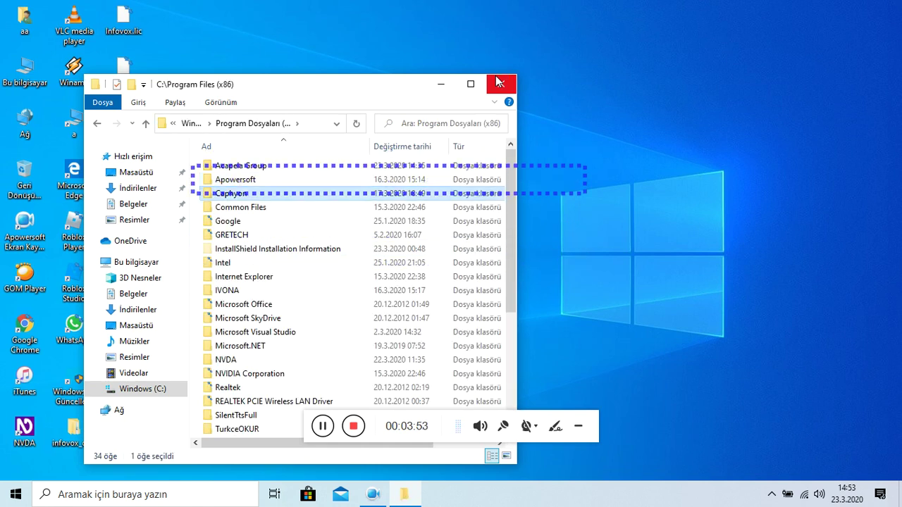
{"action": "key", "text": "Down"}
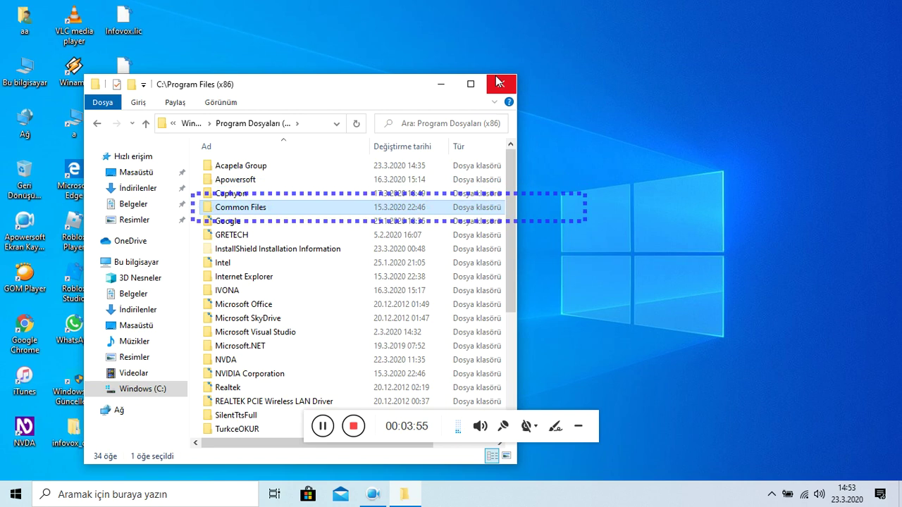
{"action": "key", "text": "Down"}
{"action": "key", "text": "Down"}
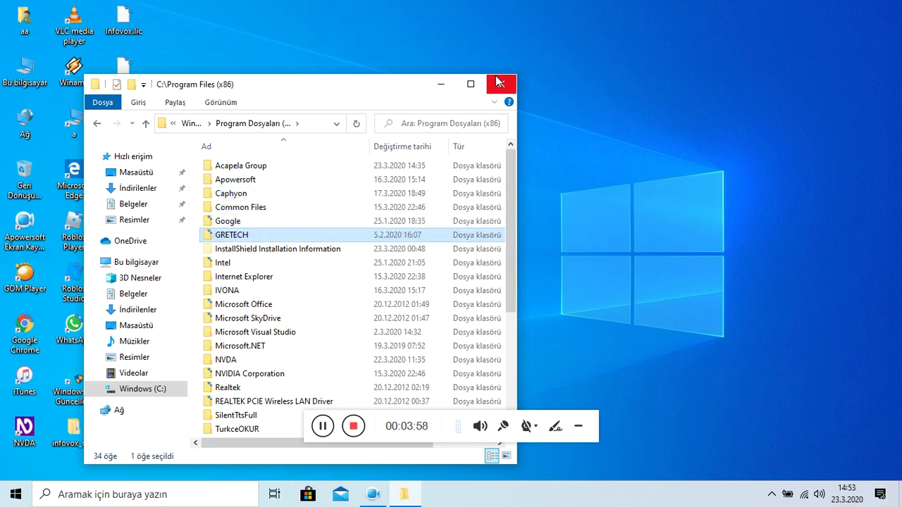
{"action": "key", "text": "Down"}
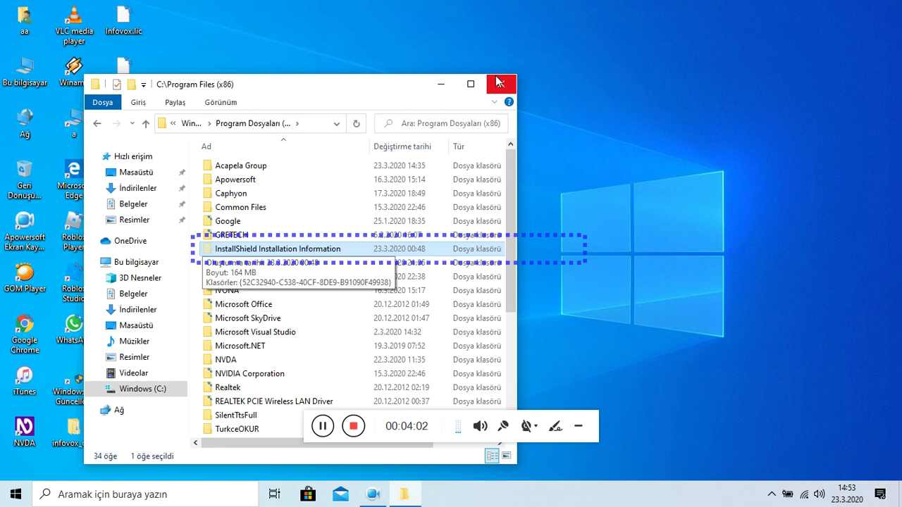
{"action": "key", "text": "Return"}
{"action": "key", "text": "Down"}
{"action": "key", "text": "Return"}
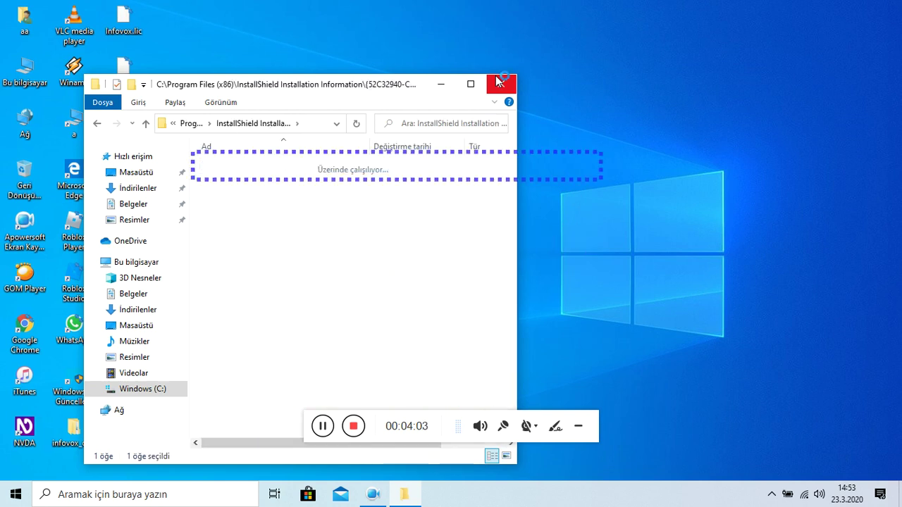
Check the Log, redist and Voices folders in the Infovox installation folder, and close the window
{"action": "key", "text": "Down"}
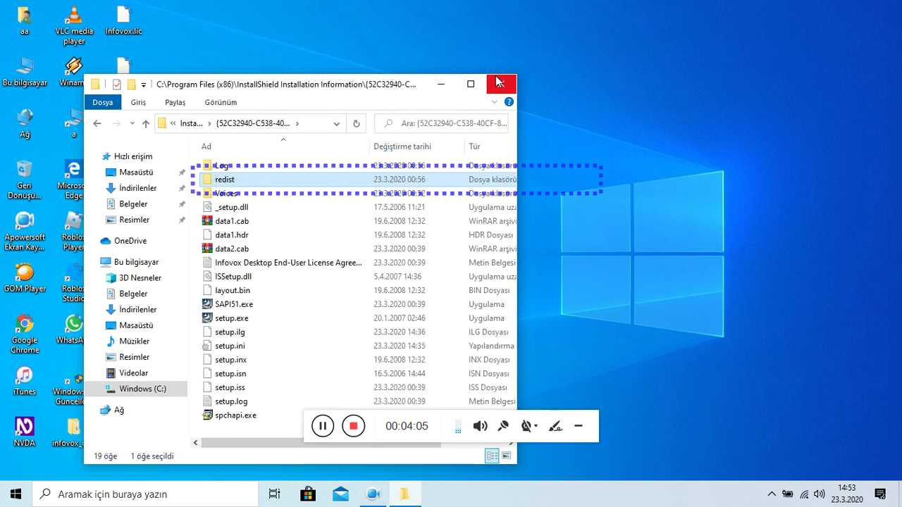
{"action": "key", "text": "Up"}
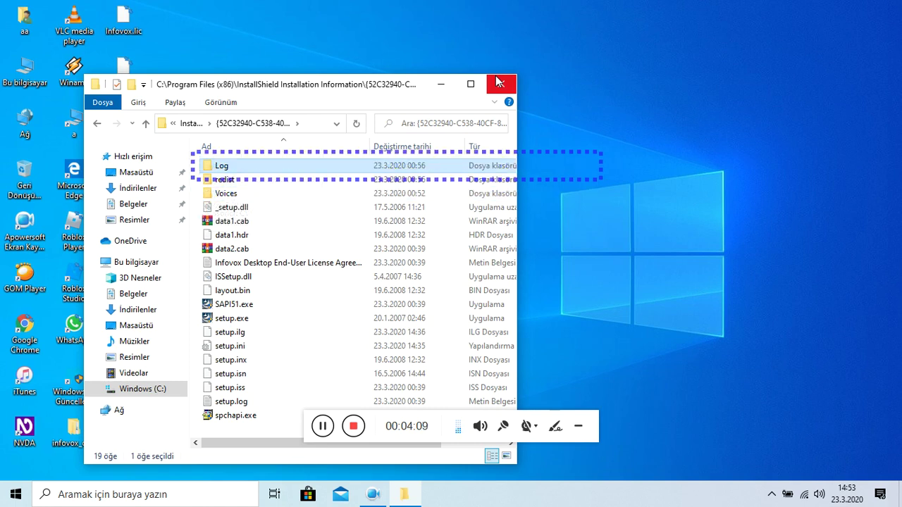
{"action": "key", "text": "Down"}
{"action": "key", "text": "Down"}
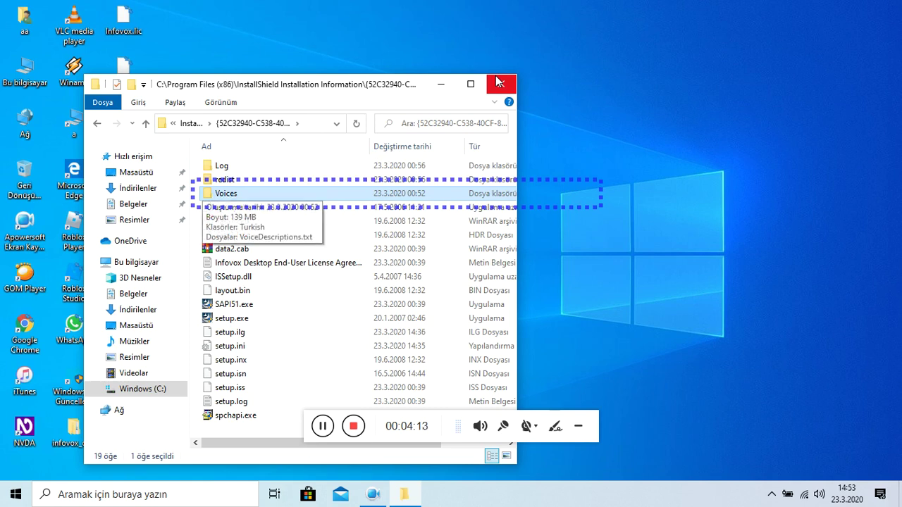
{"action": "left_click", "coordinate": [497, 82]}
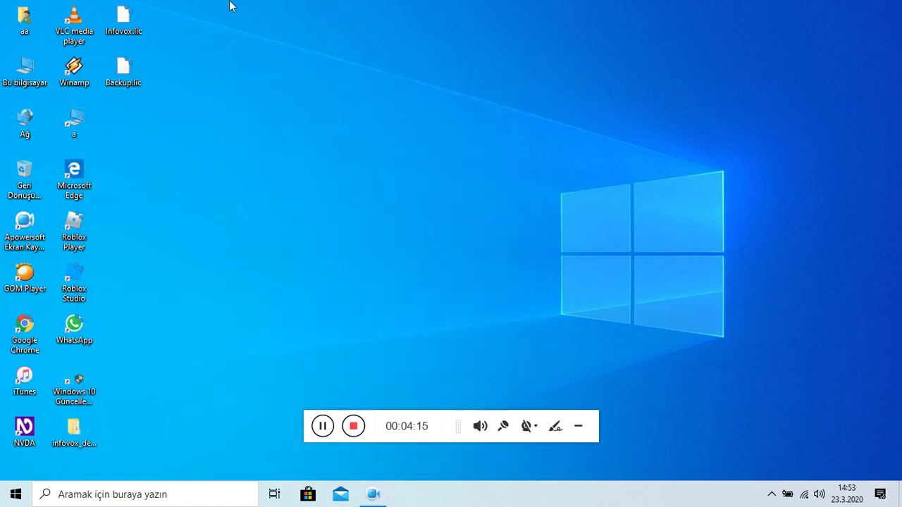
{"action": "key", "text": "Tab"}
{"action": "key", "text": "Tab"}
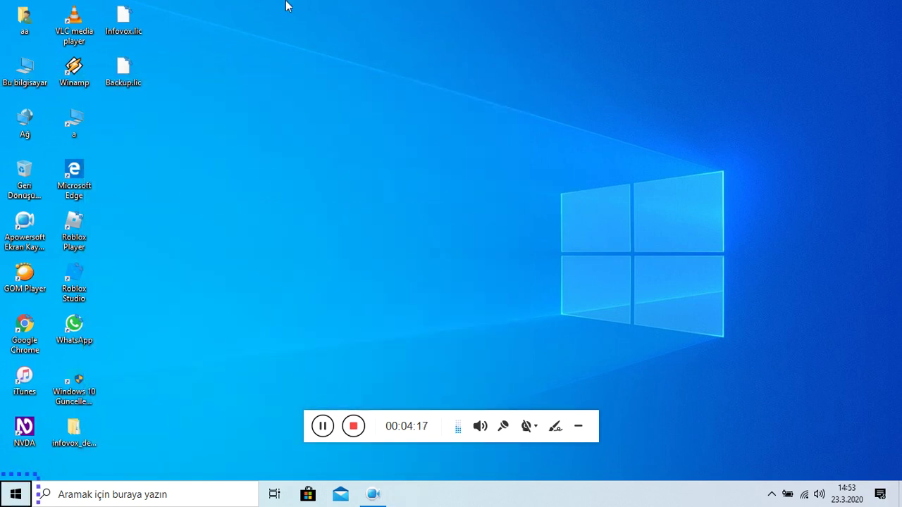
{"action": "key", "text": "Tab"}
{"action": "key", "text": "Return"}
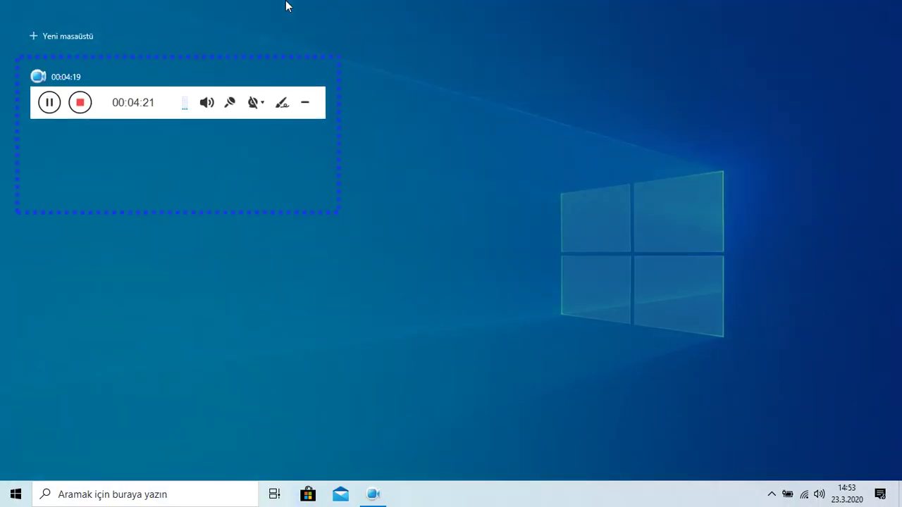
{"action": "key", "text": "Escape"}
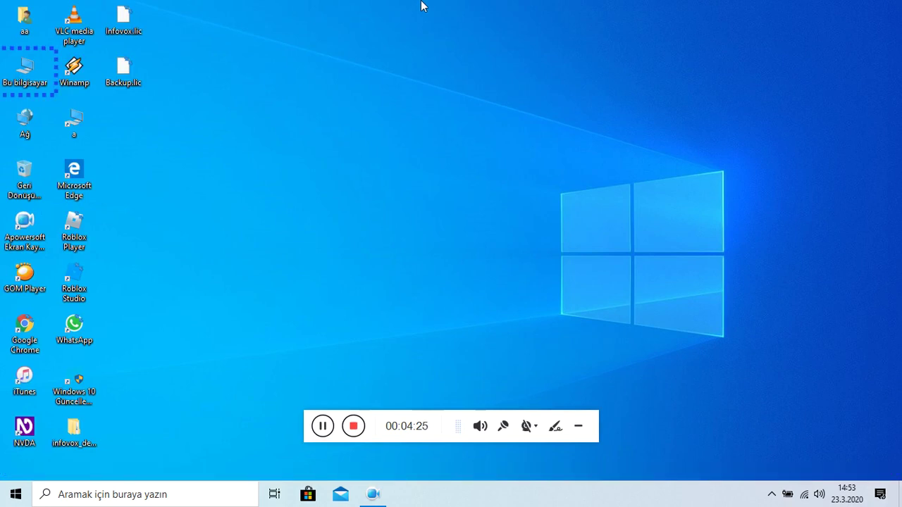
Try to open the Backup.lic file from the desktop, and dismiss the app choice
{"action": "key", "text": "Right"}
{"action": "key", "text": "Right"}
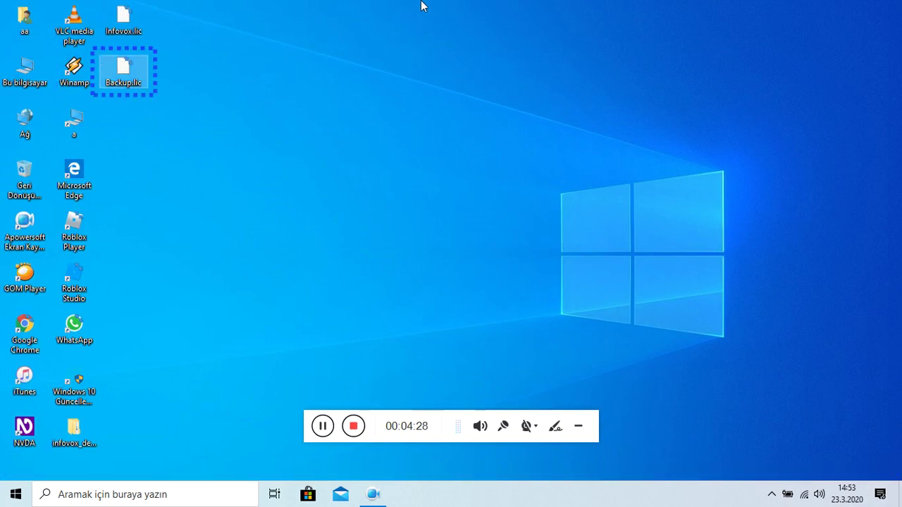
{"action": "key", "text": "Return"}
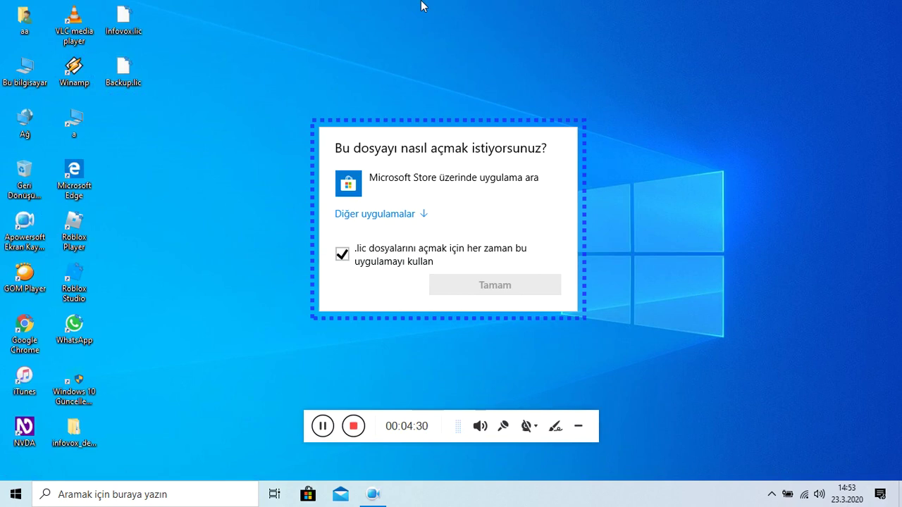
{"action": "key", "text": "Escape"}
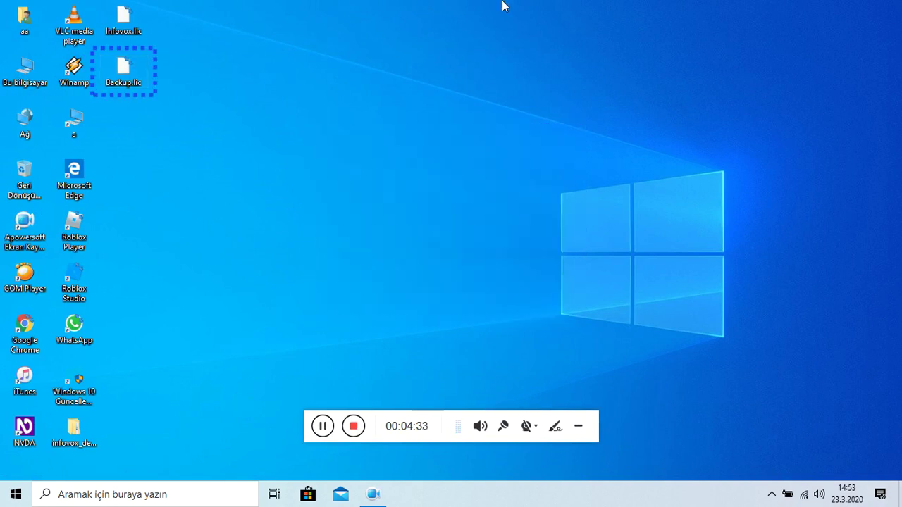
{"action": "key", "text": "super"}
{"action": "key", "text": "Escape"}
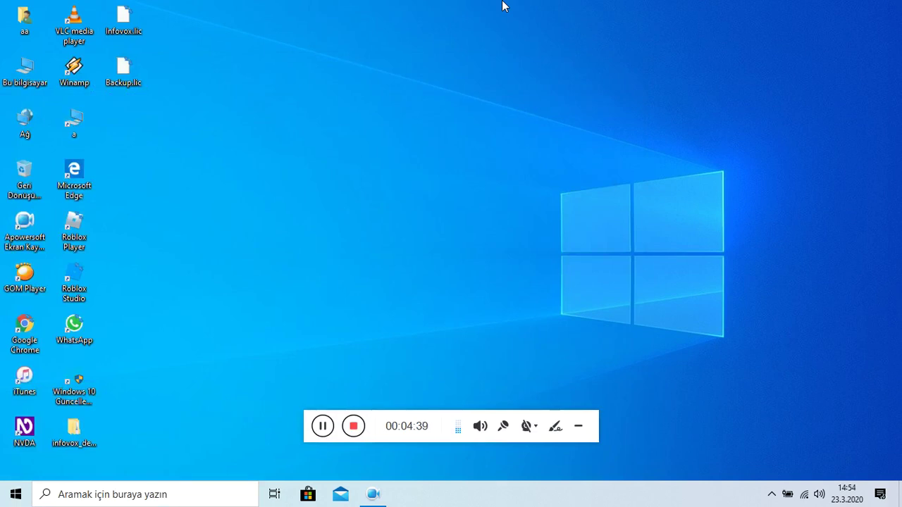
Open Bu bilgisayar from the desktop and enter the Windows (C:) drive
{"action": "key", "text": "b"}
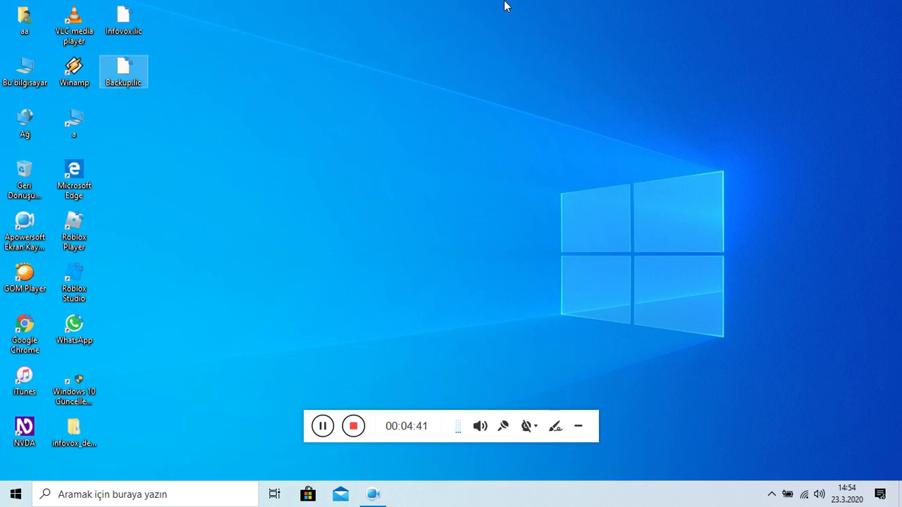
{"action": "key", "text": "b"}
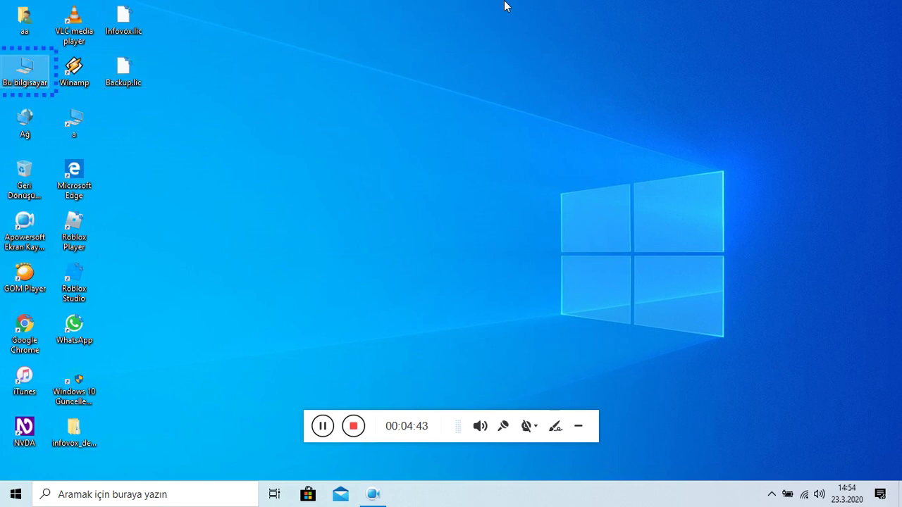
{"action": "key", "text": "Return"}
{"action": "key", "text": "Tab"}
{"action": "key", "text": "Tab"}
{"action": "key", "text": "Down"}
{"action": "key", "text": "Down"}
{"action": "key", "text": "Down"}
{"action": "key", "text": "Down"}
{"action": "key", "text": "Down"}
{"action": "key", "text": "Down"}
{"action": "key", "text": "Down"}
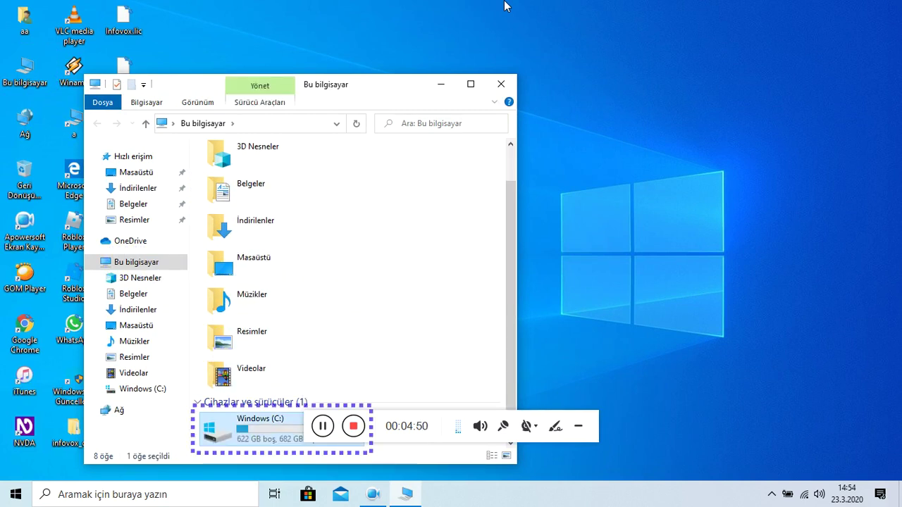
{"action": "key", "text": "Return"}
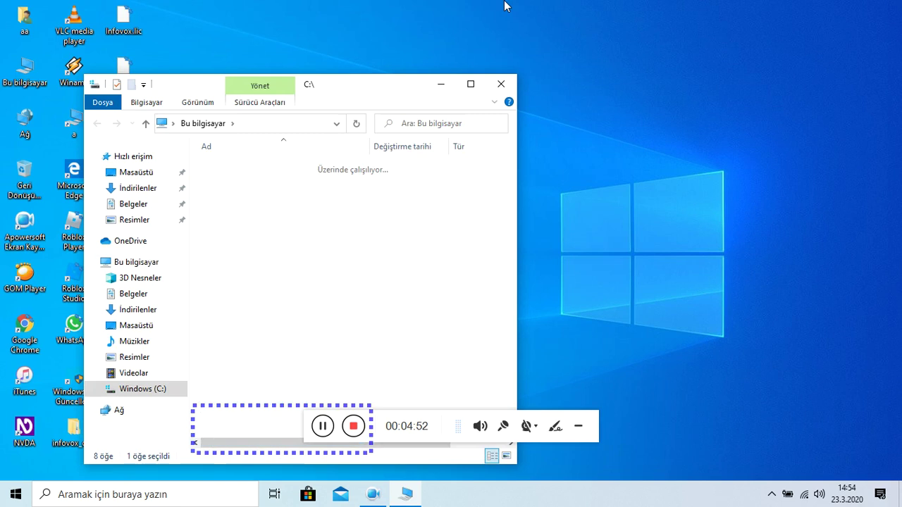
Open the Program Dosyaları (x86) folder from the C: drive's folder list
{"action": "key", "text": "Tab"}
{"action": "key", "text": "Down"}
{"action": "key", "text": "Down"}
{"action": "key", "text": "Down"}
{"action": "key", "text": "Down"}
{"action": "key", "text": "Down"}
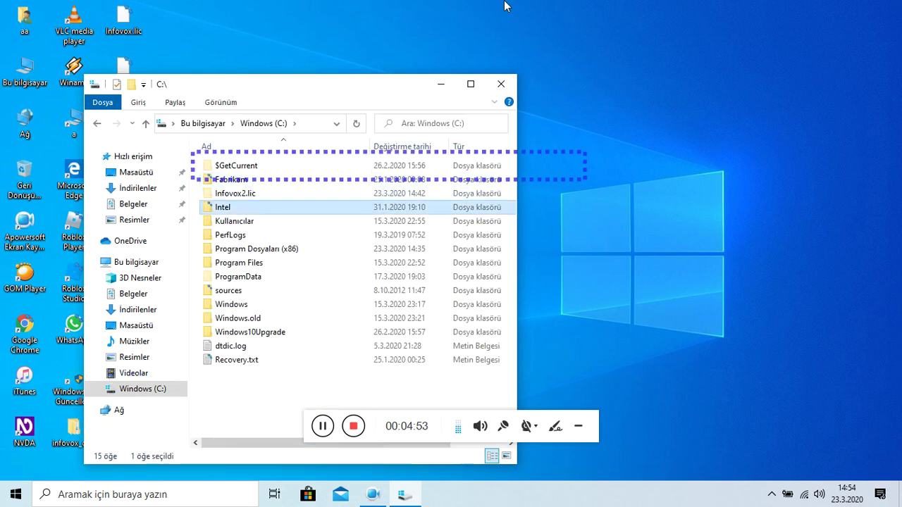
{"action": "key", "text": "Down"}
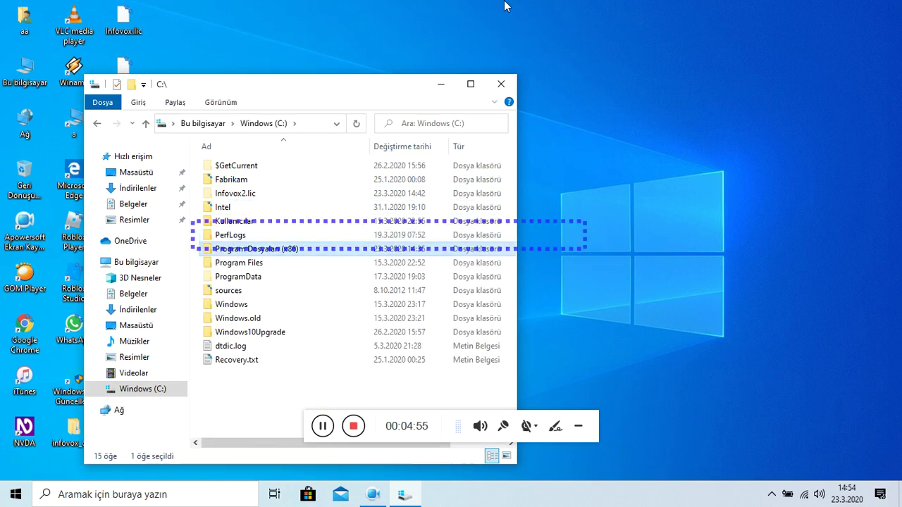
{"action": "key", "text": "Down"}
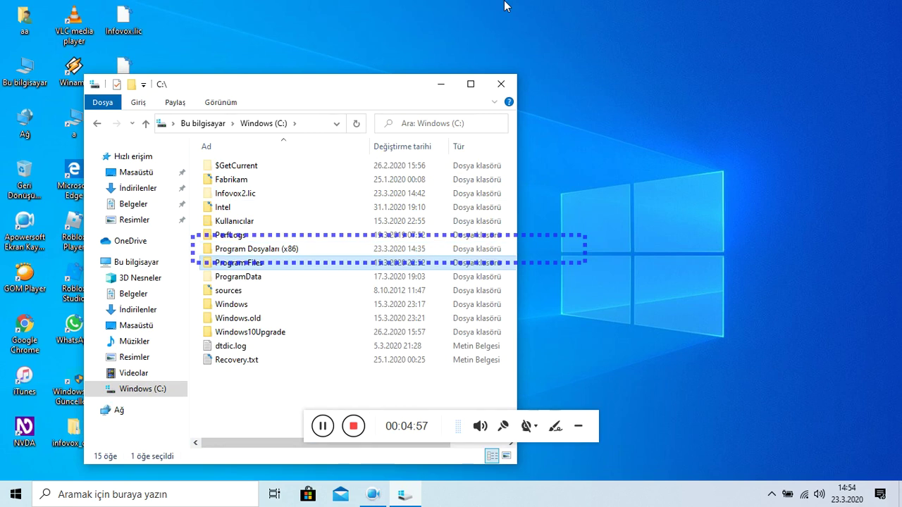
{"action": "key", "text": "Up"}
{"action": "key", "text": "Return"}
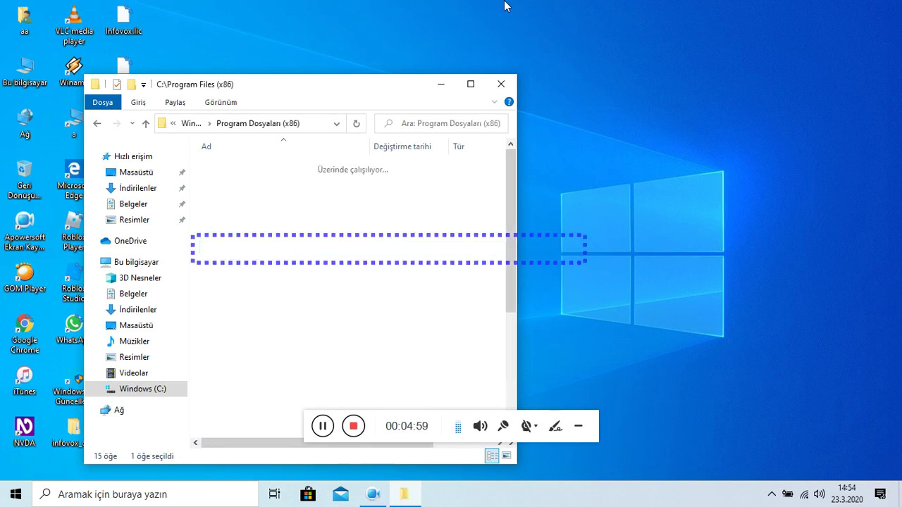
Open InstallShield Installation Information, enter its subfolder beginning with {52C32940, and select the redist folder
{"action": "key", "text": "Down"}
{"action": "key", "text": "Down"}
{"action": "key", "text": "Down"}
{"action": "key", "text": "Down"}
{"action": "key", "text": "Down"}
{"action": "key", "text": "Down"}
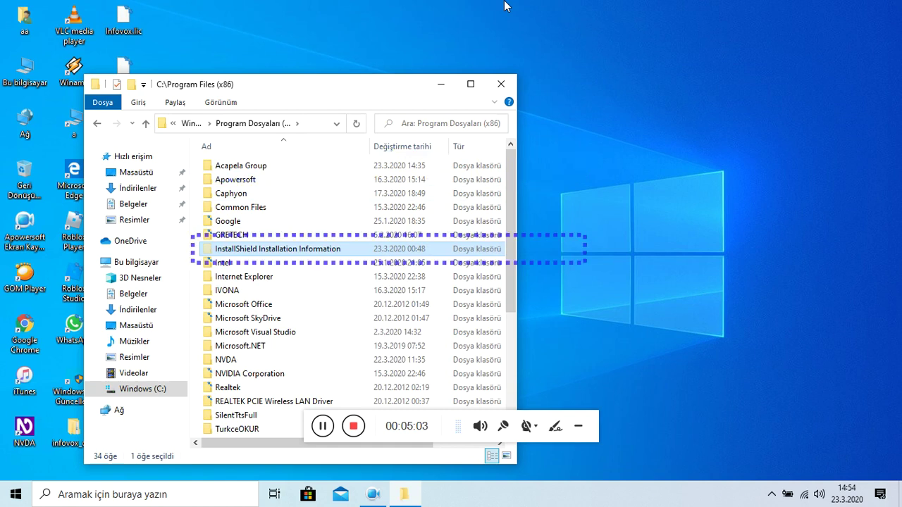
{"action": "key", "text": "Return"}
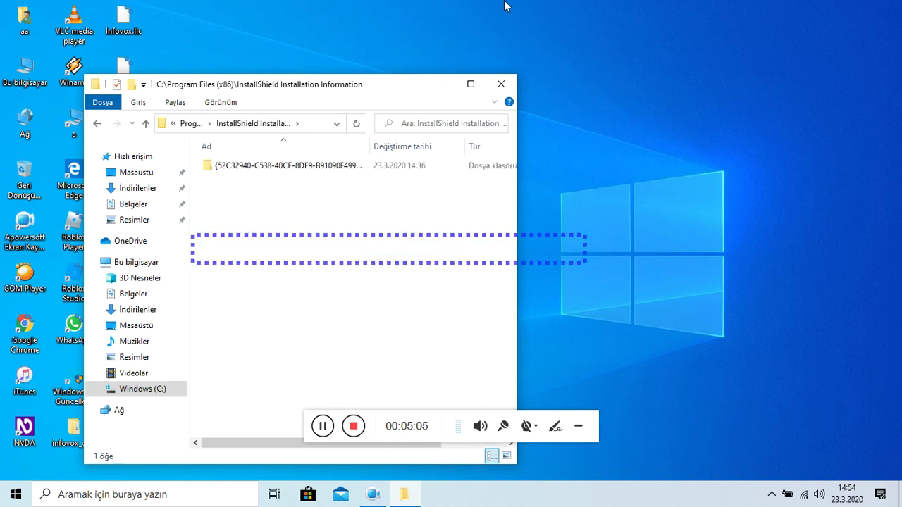
{"action": "key", "text": "Down"}
{"action": "key", "text": "Return"}
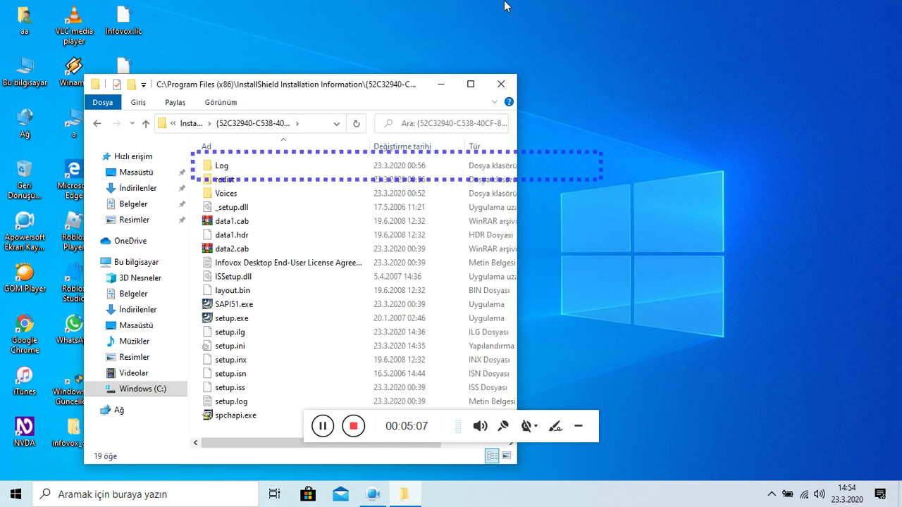
{"action": "key", "text": "Down"}
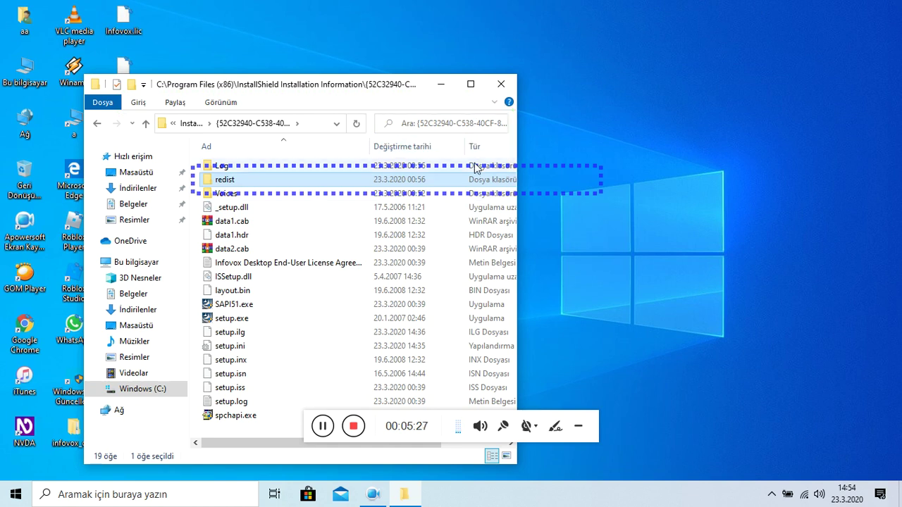
Create a new folder named License inside the InstallShield subfolder beginning with {52C32940
{"action": "right_click", "coordinate": [441, 157]}
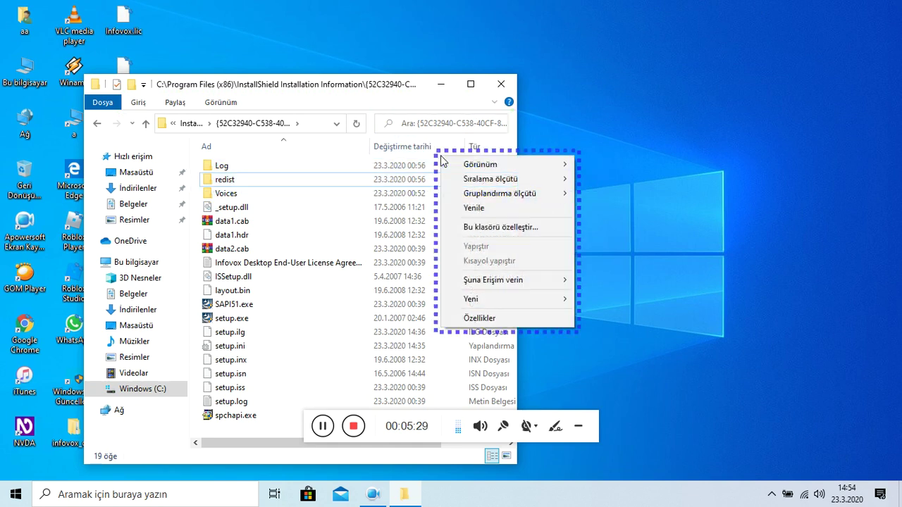
{"action": "key", "text": "Up"}
{"action": "key", "text": "Up"}
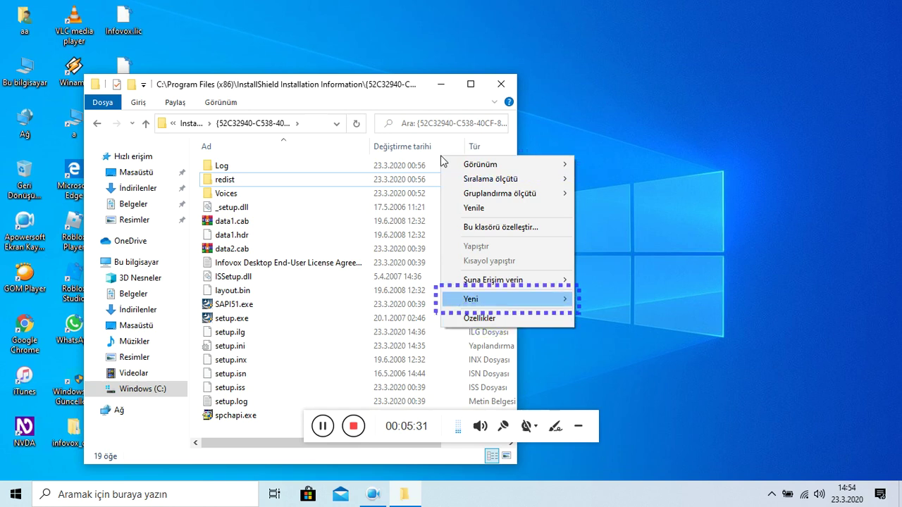
{"action": "key", "text": "Right"}
{"action": "key", "text": "Return"}
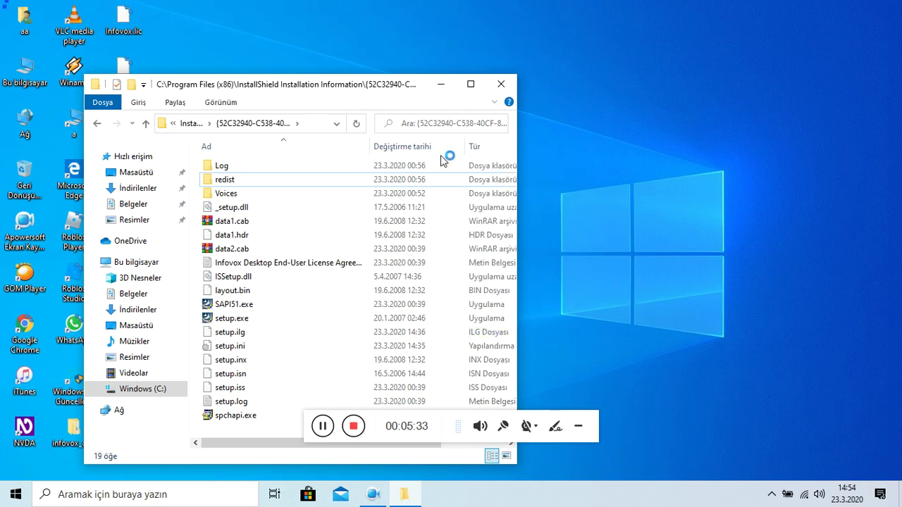
{"action": "key", "text": "BackSpace"}
{"action": "type", "text": "L"}
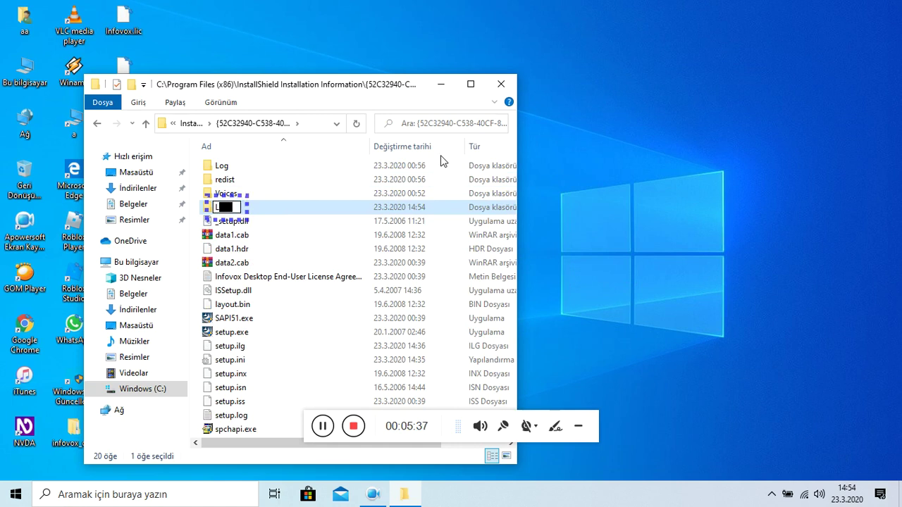
{"action": "type", "text": "icen"}
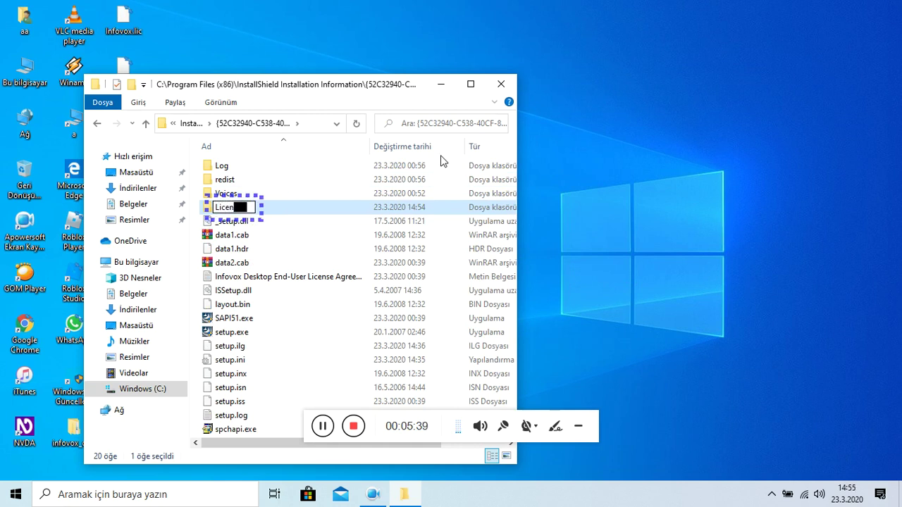
{"action": "type", "text": "se"}
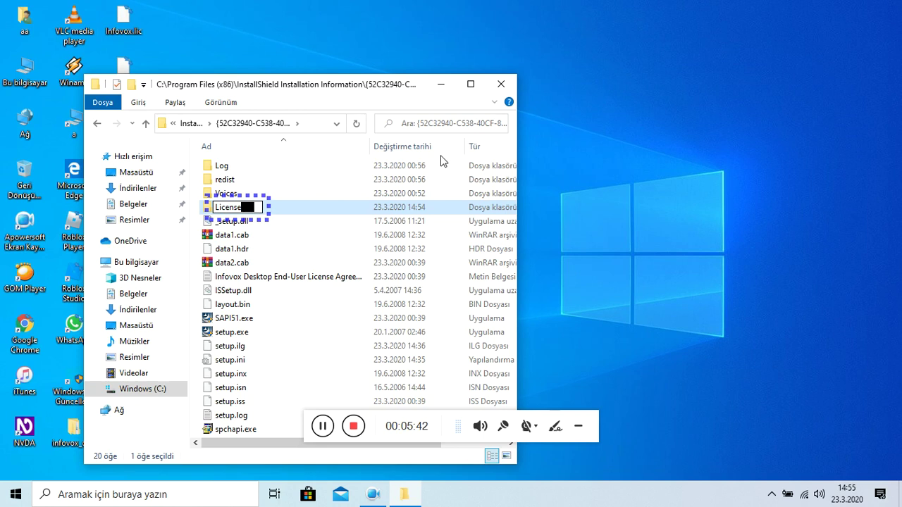
{"action": "key", "text": "Return"}
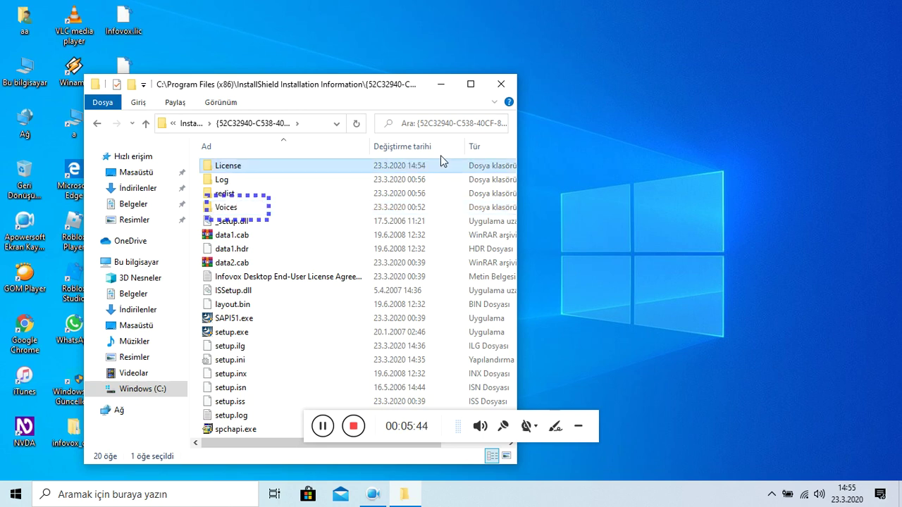
Open the License folder and move Infovox.lic from the desktop into it, granting administrator permission
{"action": "double_click", "coordinate": [442, 161]}
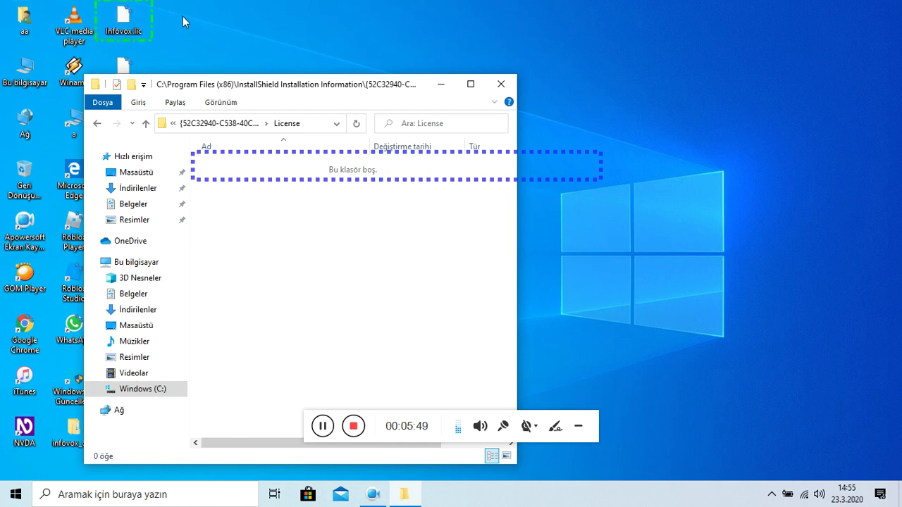
{"action": "left_click", "coordinate": [137, 22]}
{"action": "left_click_drag", "start_coordinate": [137, 21], "coordinate": [248, 189]}
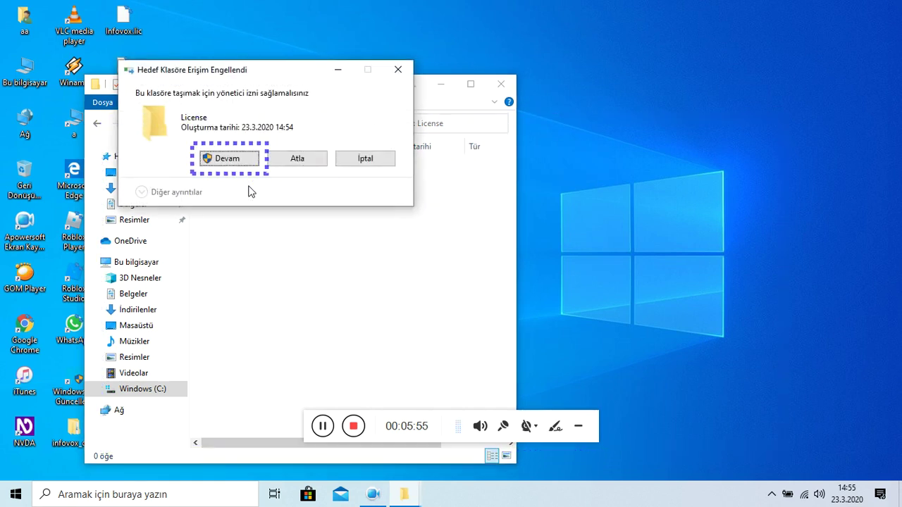
{"action": "key", "text": "Return"}
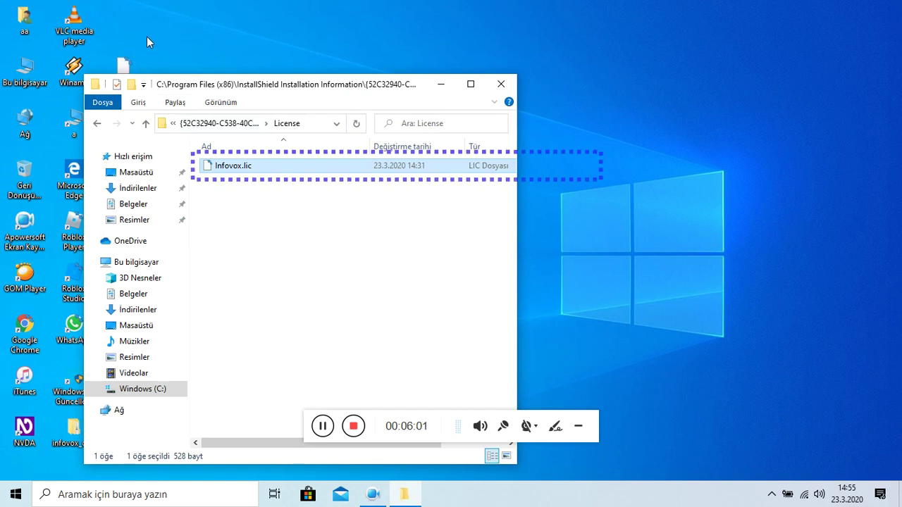
Move Backup.lic from the desktop into the License folder with administrator permission, and close the folder window
{"action": "left_click", "coordinate": [113, 58]}
{"action": "left_click_drag", "start_coordinate": [114, 62], "coordinate": [268, 243]}
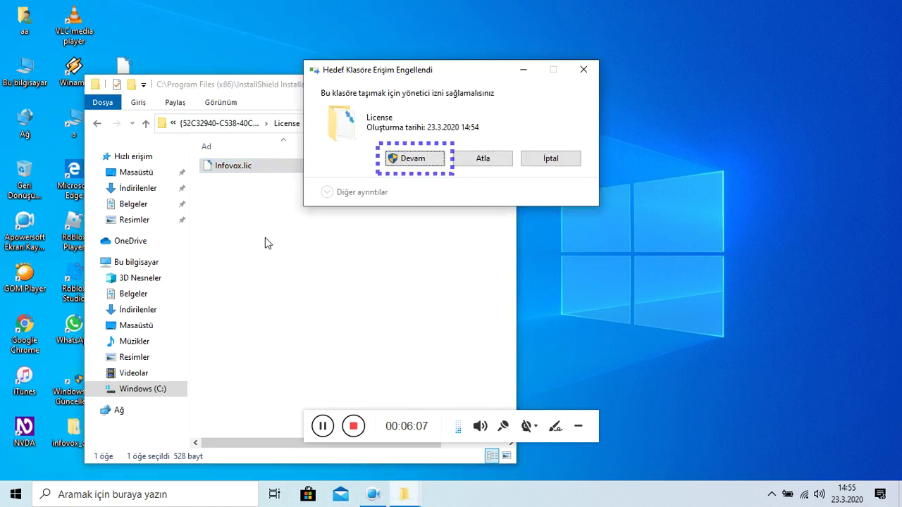
{"action": "key", "text": "Return"}
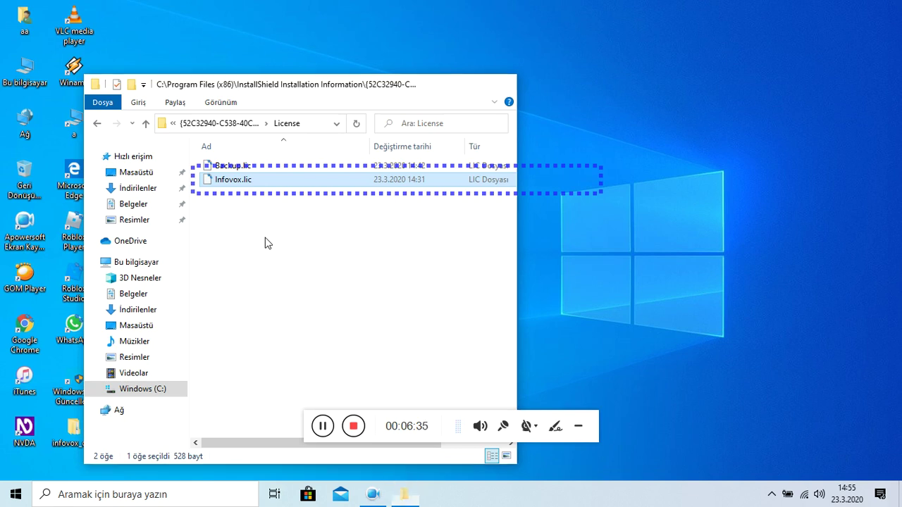
{"action": "key", "text": "alt+F4"}
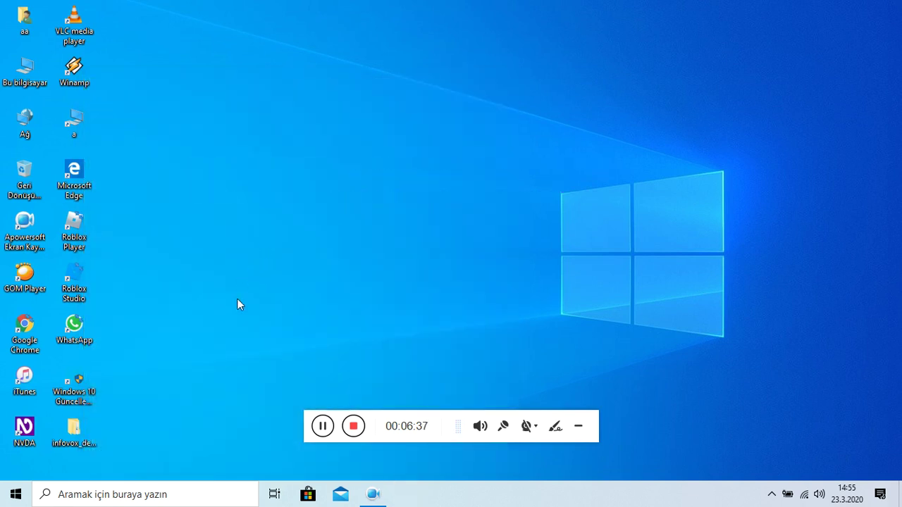